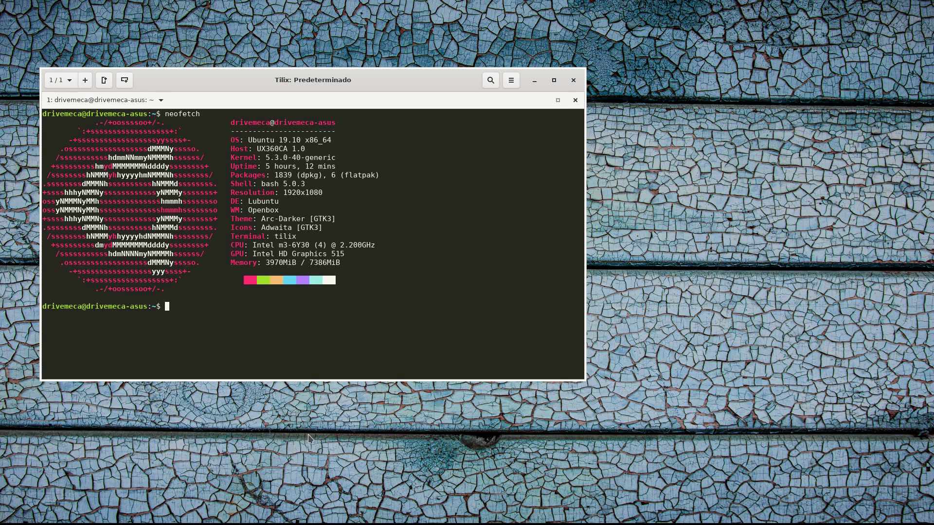
Step: Cycle through virtual desktops 2–4 and return to desktop 1 with the Tilix terminal
{"action": "key", "text": "ctrl+alt+Right"}
{"action": "key", "text": "ctrl+alt+Right"}
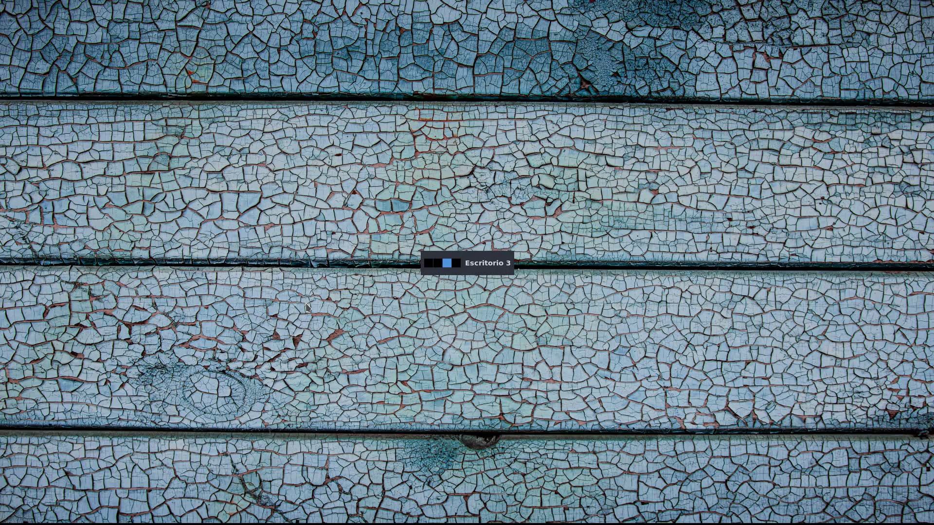
{"action": "key", "text": "ctrl+alt+Right"}
{"action": "key", "text": "ctrl+alt+Left"}
{"action": "key", "text": "ctrl+alt+Left"}
{"action": "key", "text": "ctrl+alt+Left"}
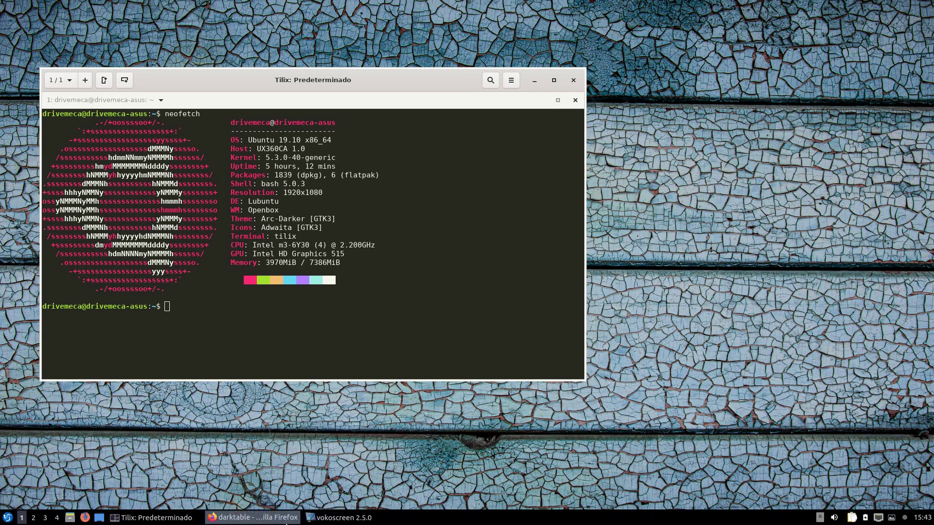
{"action": "mouse_move", "coordinate": [237, 520]}
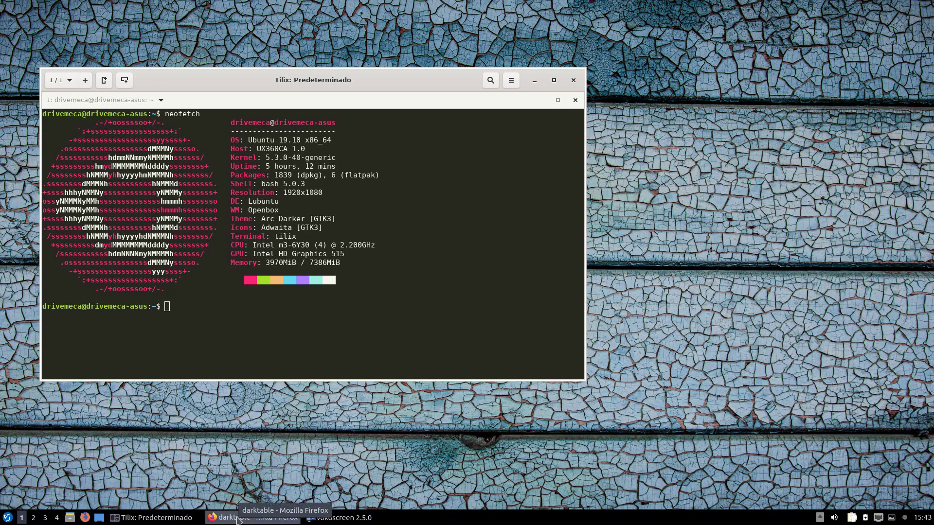
Step: Bring the darktable.org homepage to the front and skim its first overview sections
{"action": "left_click", "coordinate": [238, 520]}
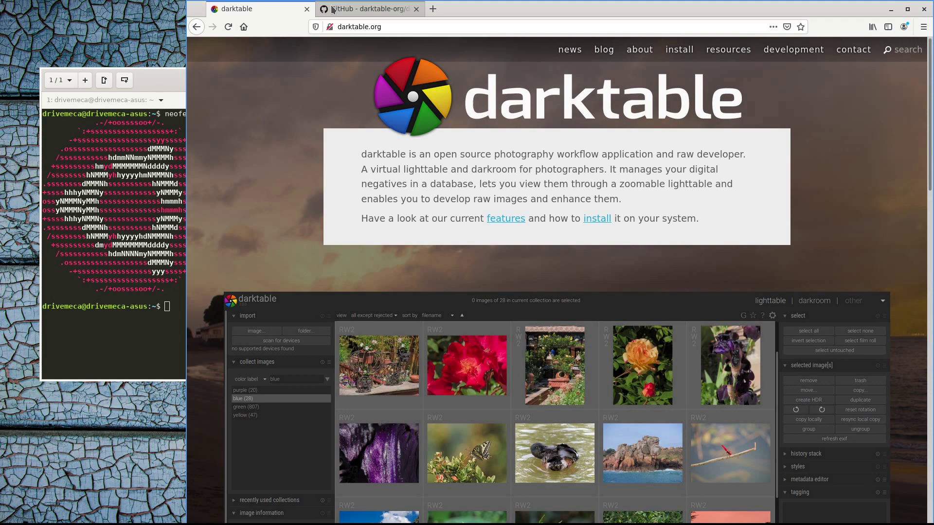
{"action": "scroll", "coordinate": [863, 210], "scroll_direction": "down", "scroll_amount": 2}
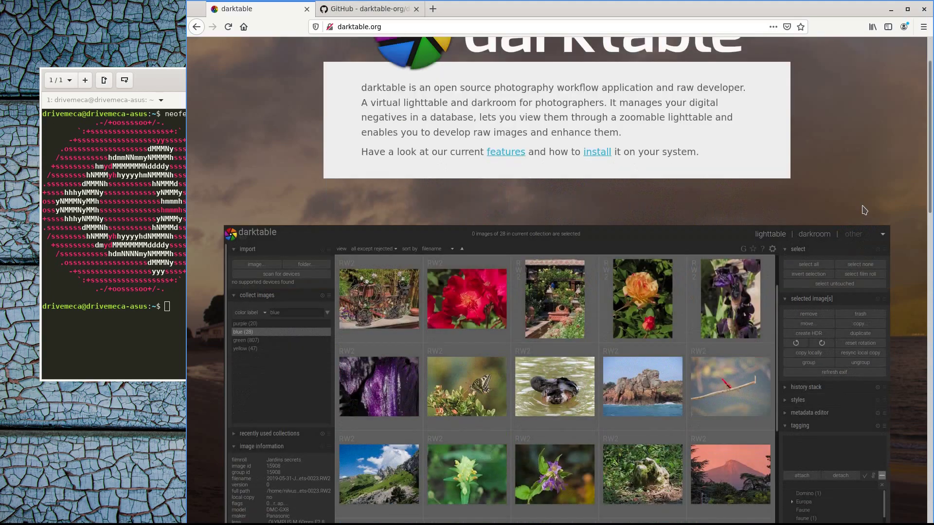
{"action": "scroll", "coordinate": [862, 209], "scroll_direction": "down", "scroll_amount": 3}
{"action": "scroll", "coordinate": [862, 210], "scroll_direction": "down", "scroll_amount": 3}
{"action": "scroll", "coordinate": [862, 209], "scroll_direction": "down", "scroll_amount": 2}
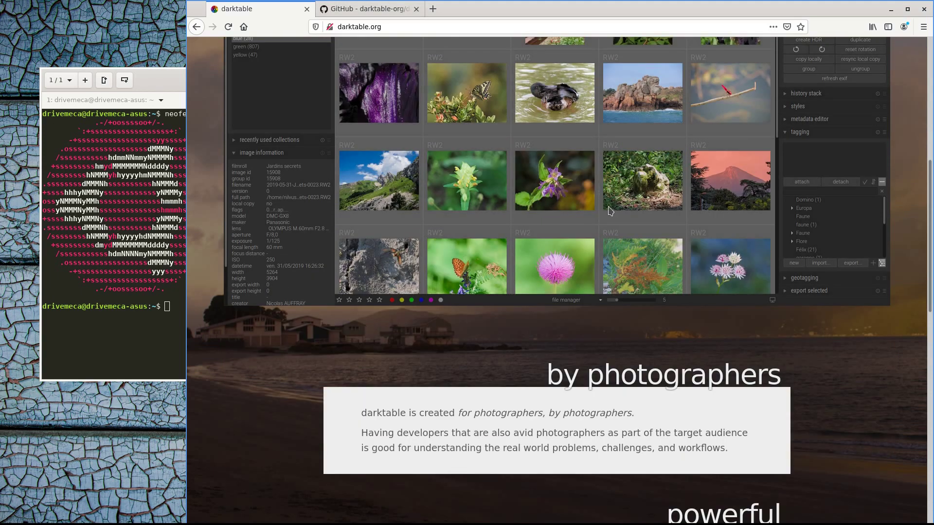
{"action": "scroll", "coordinate": [610, 210], "scroll_direction": "up", "scroll_amount": 4}
{"action": "scroll", "coordinate": [601, 218], "scroll_direction": "up", "scroll_amount": 4}
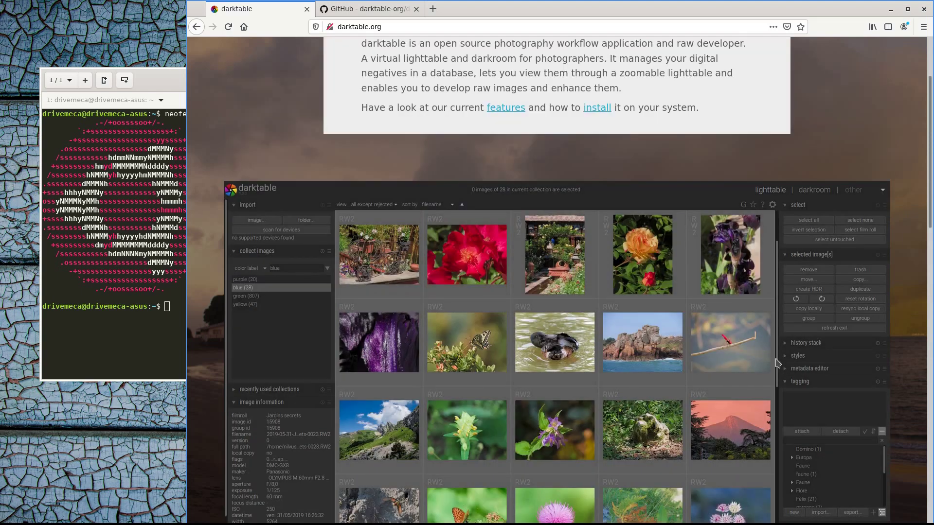
Step: Scroll down the homepage to the footer, then back up to the top
{"action": "scroll", "coordinate": [776, 364], "scroll_direction": "down", "scroll_amount": 5}
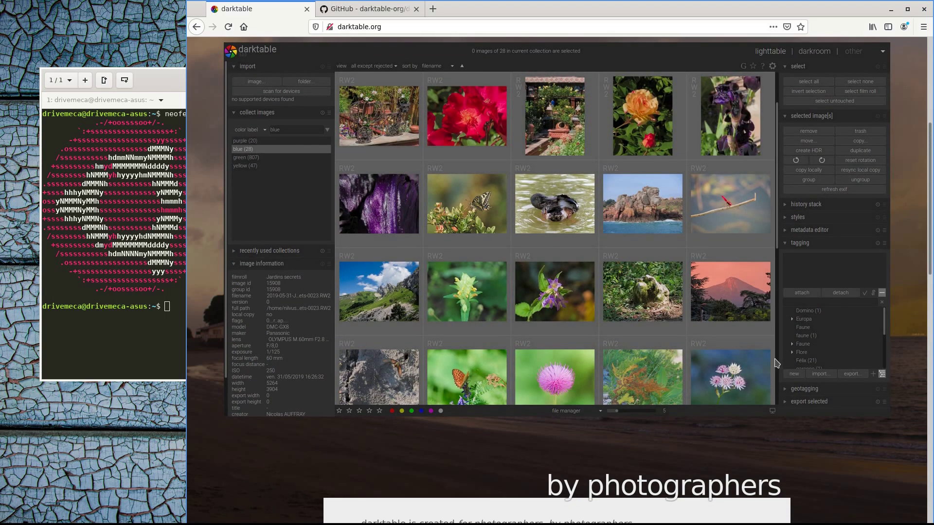
{"action": "scroll", "coordinate": [777, 364], "scroll_direction": "down", "scroll_amount": 5}
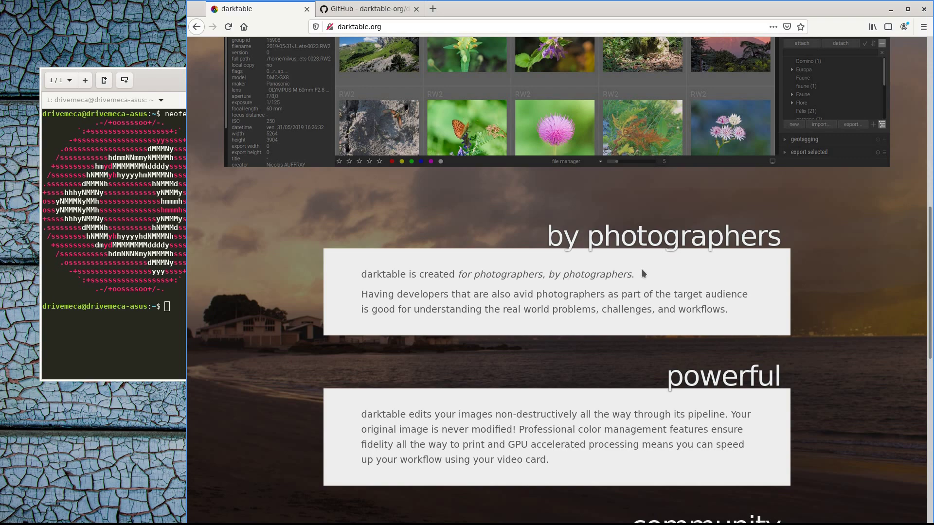
{"action": "scroll", "coordinate": [860, 244], "scroll_direction": "down", "scroll_amount": 5}
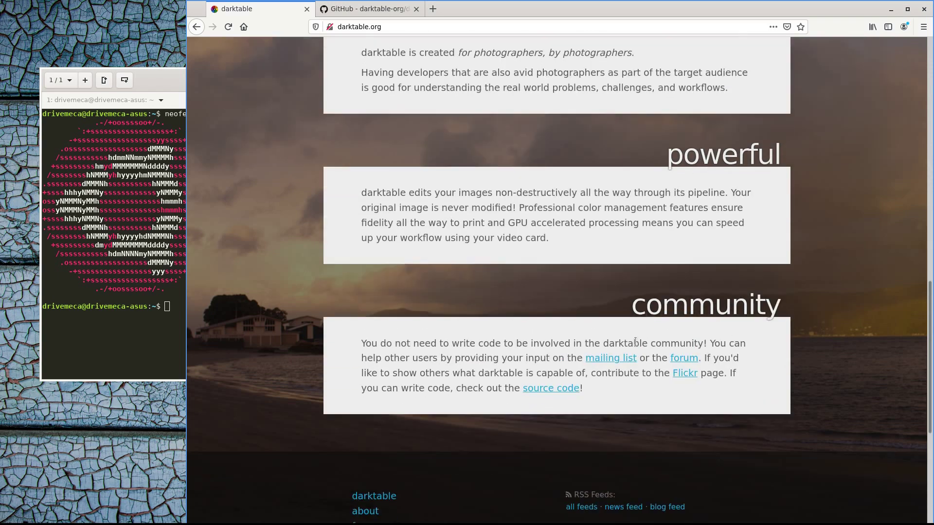
{"action": "scroll", "coordinate": [887, 338], "scroll_direction": "down", "scroll_amount": 5}
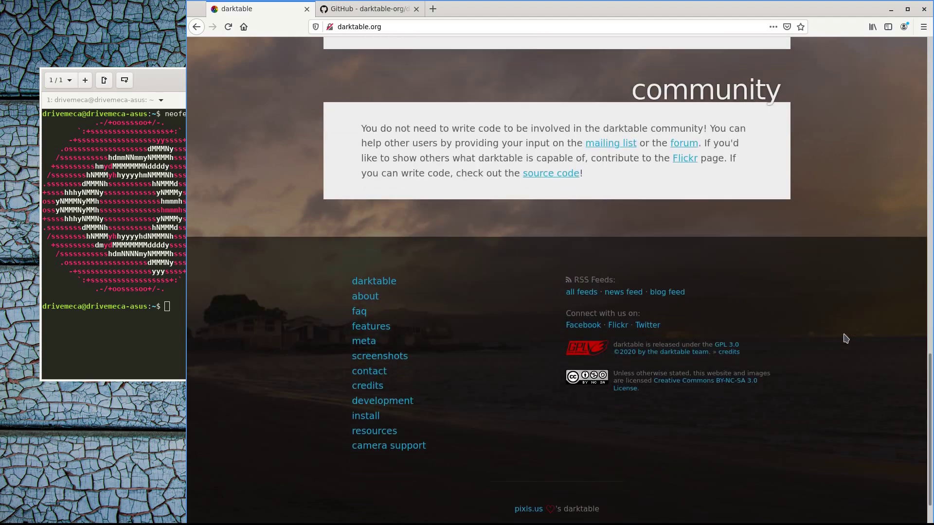
{"action": "scroll", "coordinate": [845, 338], "scroll_direction": "up", "scroll_amount": 6}
{"action": "scroll", "coordinate": [845, 338], "scroll_direction": "up", "scroll_amount": 7}
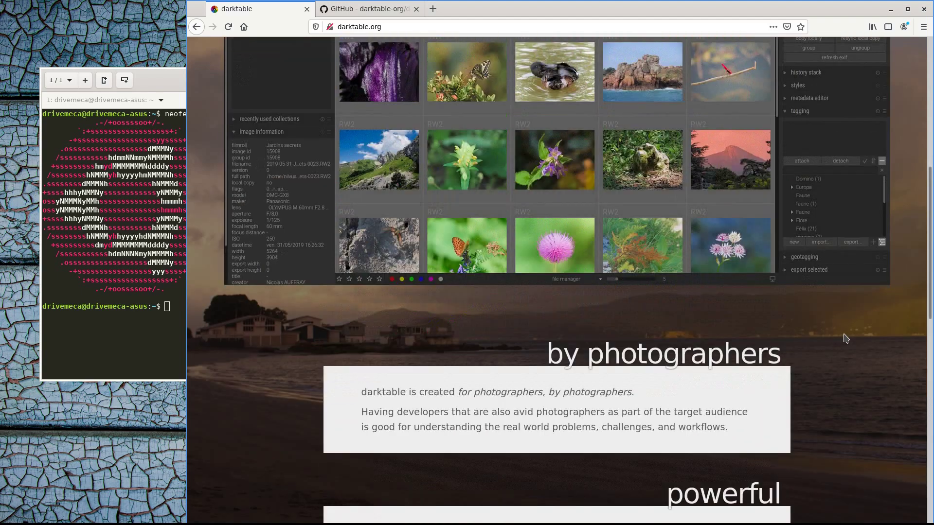
{"action": "scroll", "coordinate": [845, 338], "scroll_direction": "up", "scroll_amount": 7}
{"action": "scroll", "coordinate": [845, 338], "scroll_direction": "up", "scroll_amount": 2}
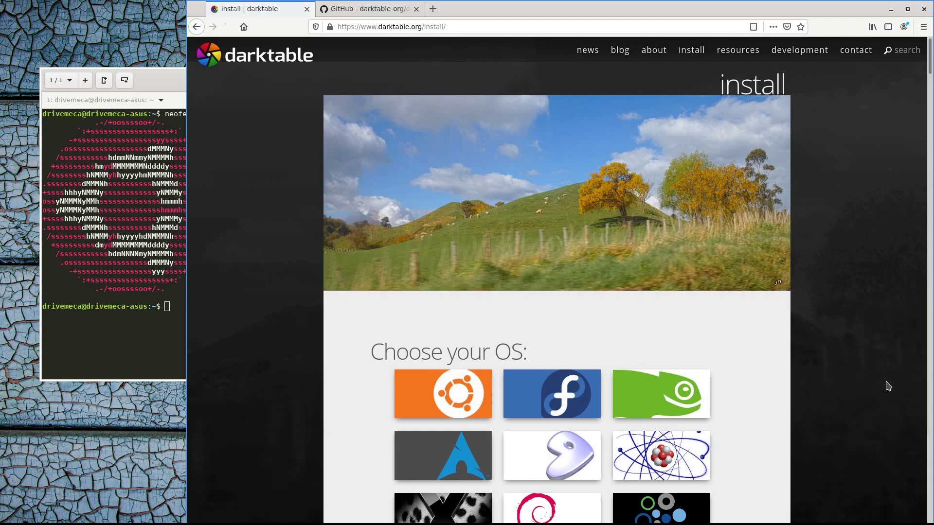
Step: Read down the install page past Linux packages and Ubuntu PPA to 'Install from source'
{"action": "scroll", "coordinate": [887, 386], "scroll_direction": "down", "scroll_amount": 3}
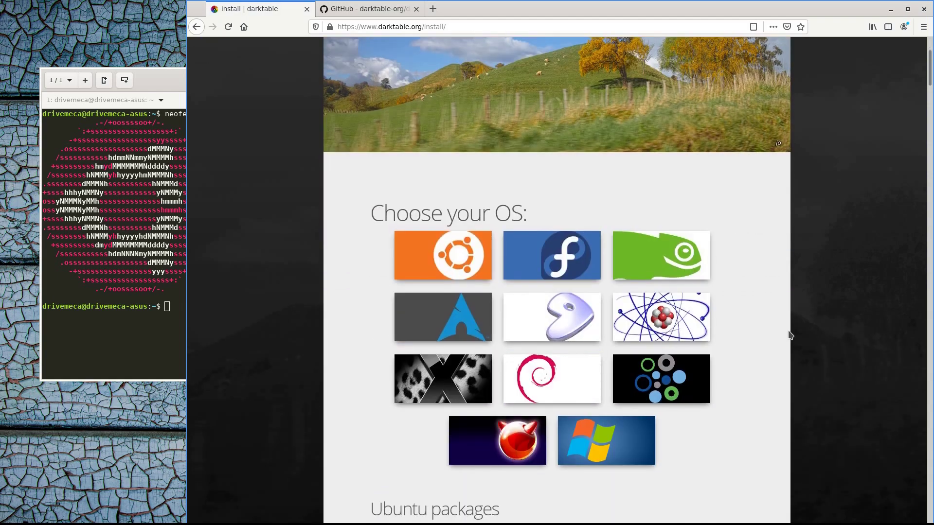
{"action": "scroll", "coordinate": [683, 72], "scroll_direction": "up", "scroll_amount": 3}
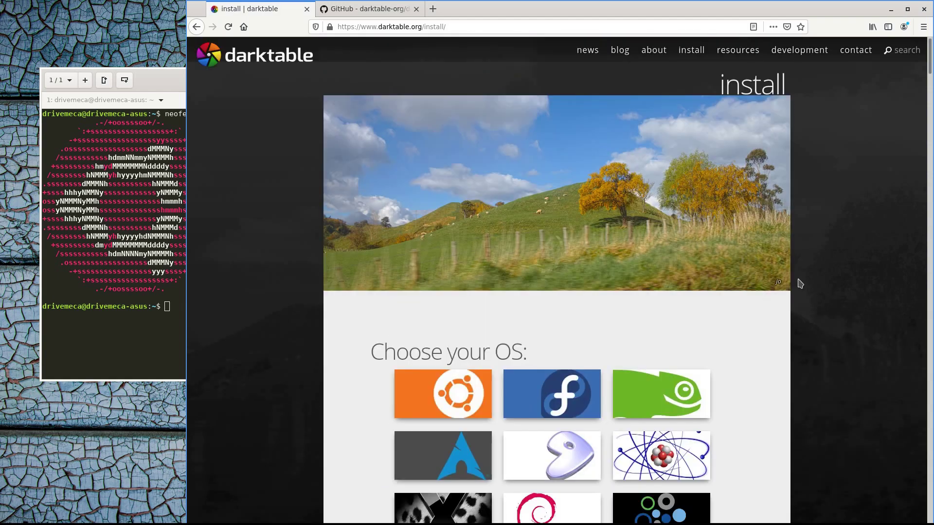
{"action": "scroll", "coordinate": [829, 289], "scroll_direction": "down", "scroll_amount": 3}
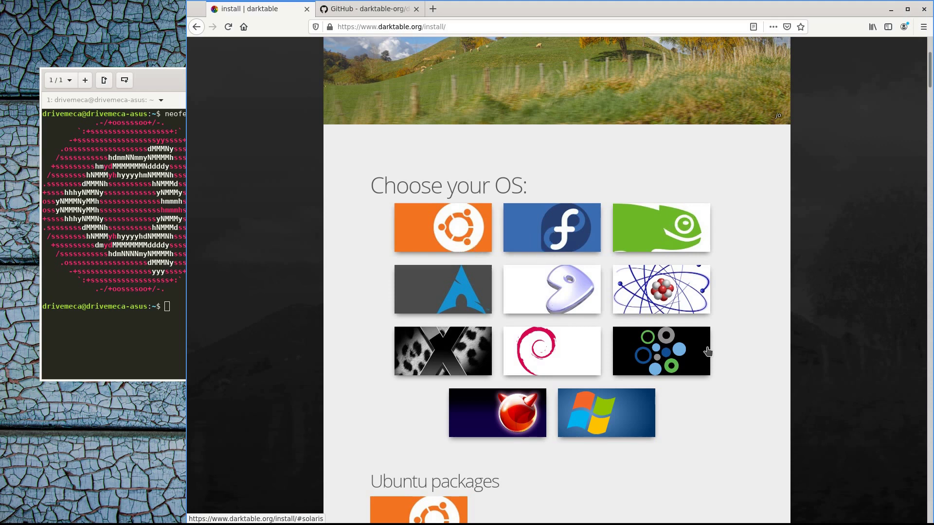
{"action": "scroll", "coordinate": [778, 238], "scroll_direction": "down", "scroll_amount": 3}
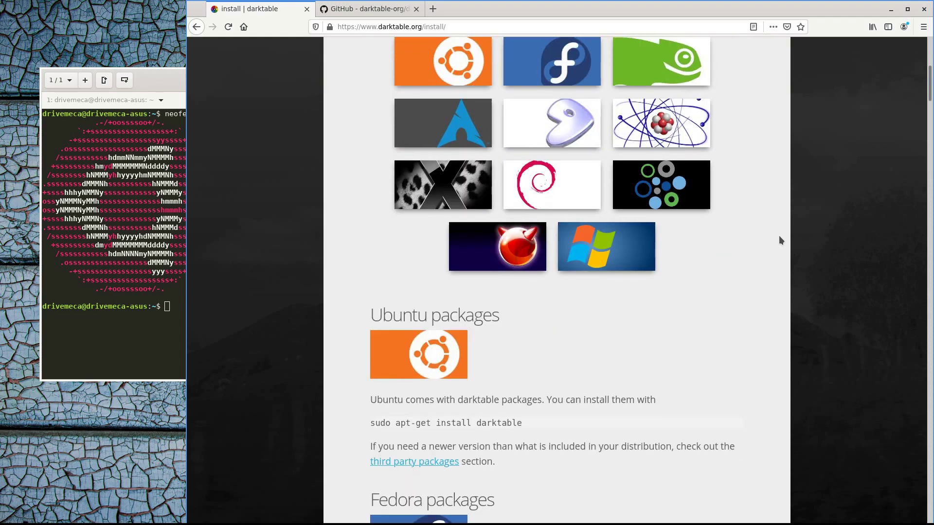
{"action": "scroll", "coordinate": [779, 239], "scroll_direction": "down", "scroll_amount": 2}
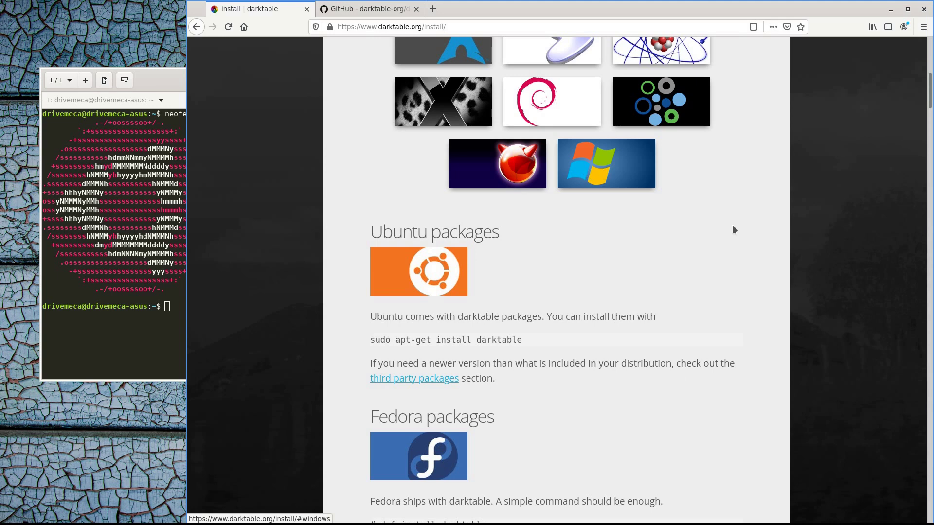
{"action": "scroll", "coordinate": [732, 226], "scroll_direction": "down", "scroll_amount": 2}
{"action": "scroll", "coordinate": [732, 226], "scroll_direction": "down", "scroll_amount": 3}
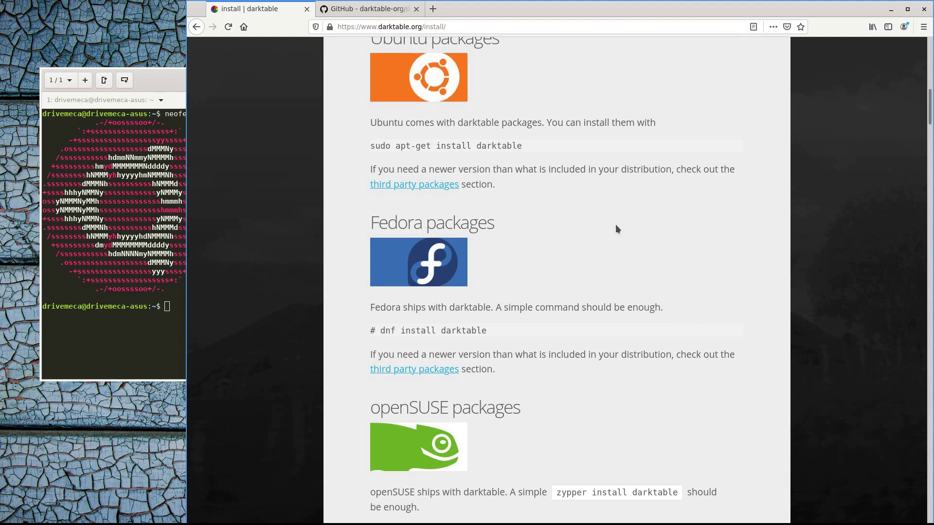
{"action": "scroll", "coordinate": [616, 228], "scroll_direction": "down", "scroll_amount": 3}
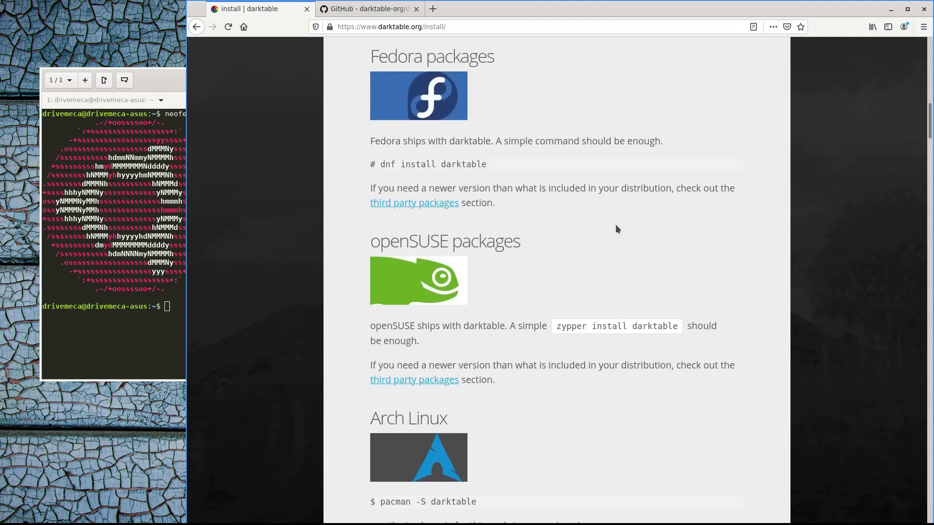
{"action": "scroll", "coordinate": [615, 229], "scroll_direction": "down", "scroll_amount": 4}
{"action": "scroll", "coordinate": [615, 228], "scroll_direction": "down", "scroll_amount": 6}
{"action": "scroll", "coordinate": [616, 228], "scroll_direction": "down", "scroll_amount": 3}
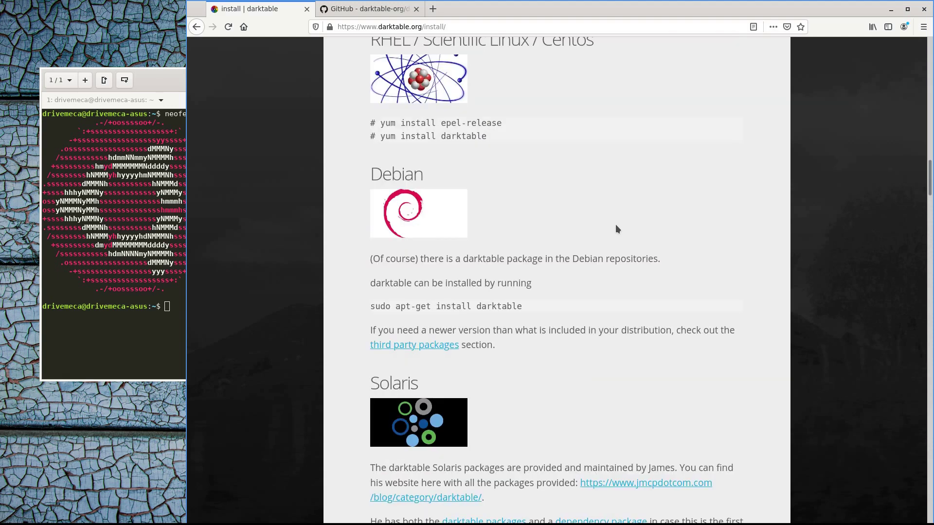
{"action": "scroll", "coordinate": [615, 229], "scroll_direction": "down", "scroll_amount": 1}
{"action": "scroll", "coordinate": [616, 228], "scroll_direction": "down", "scroll_amount": 4}
{"action": "scroll", "coordinate": [616, 228], "scroll_direction": "down", "scroll_amount": 2}
{"action": "scroll", "coordinate": [616, 229], "scroll_direction": "down", "scroll_amount": 3}
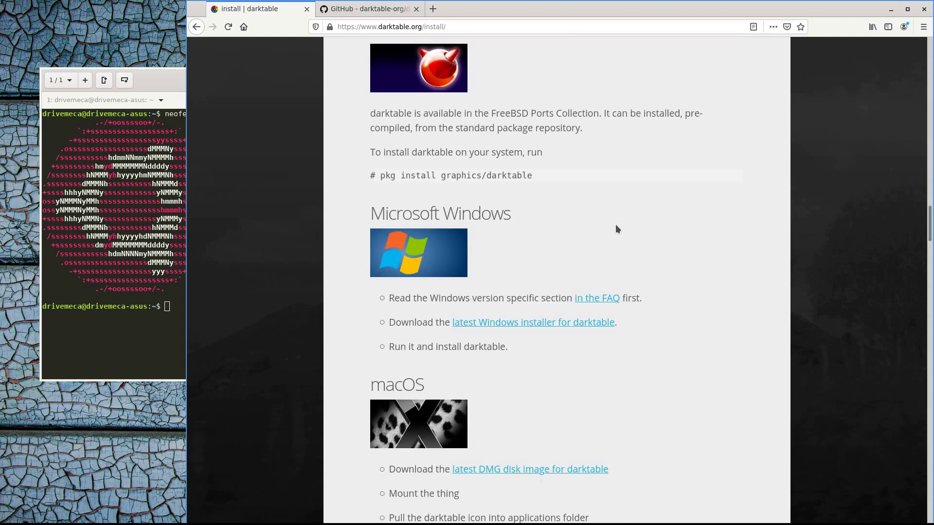
{"action": "scroll", "coordinate": [615, 229], "scroll_direction": "down", "scroll_amount": 8}
{"action": "scroll", "coordinate": [615, 228], "scroll_direction": "down", "scroll_amount": 4}
{"action": "scroll", "coordinate": [616, 225], "scroll_direction": "down", "scroll_amount": 5}
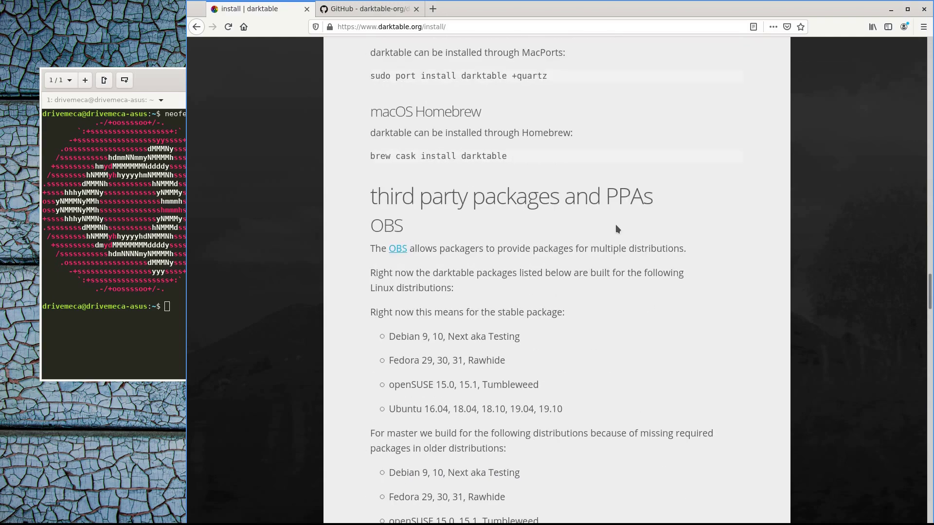
{"action": "scroll", "coordinate": [616, 225], "scroll_direction": "down", "scroll_amount": 7}
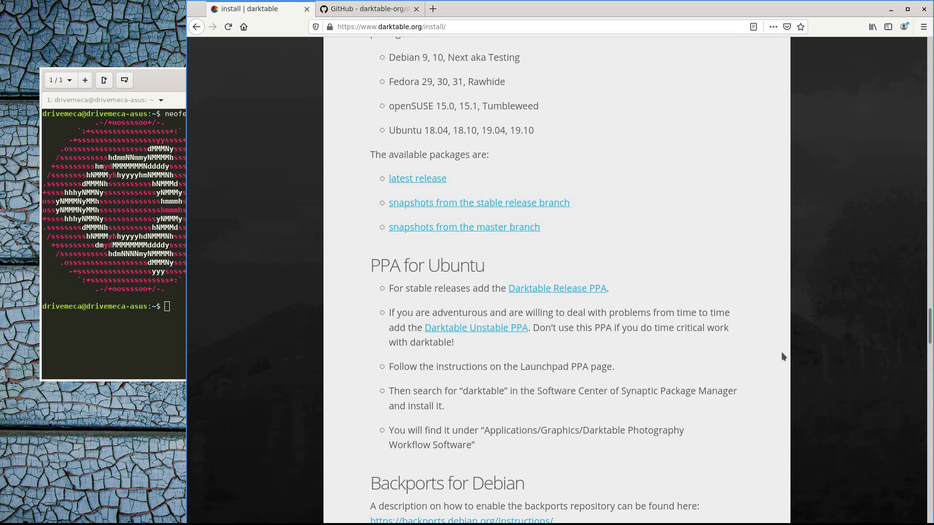
{"action": "scroll", "coordinate": [750, 344], "scroll_direction": "up", "scroll_amount": 1}
{"action": "scroll", "coordinate": [745, 339], "scroll_direction": "up", "scroll_amount": 2}
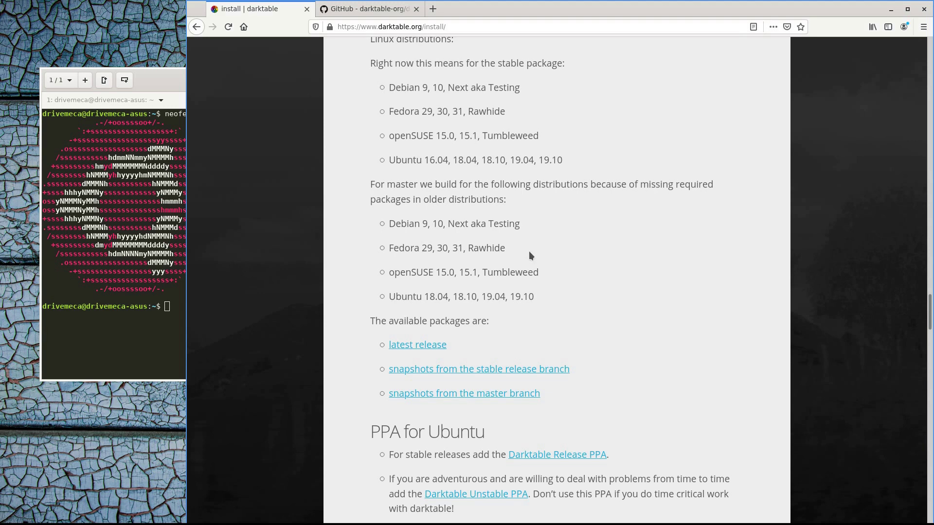
{"action": "scroll", "coordinate": [685, 240], "scroll_direction": "down", "scroll_amount": 5}
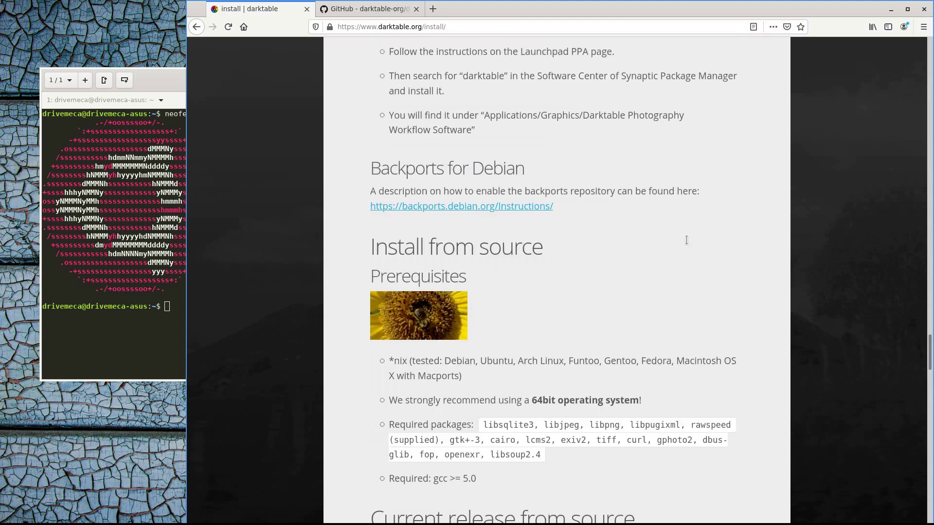
{"action": "scroll", "coordinate": [686, 240], "scroll_direction": "down", "scroll_amount": 5}
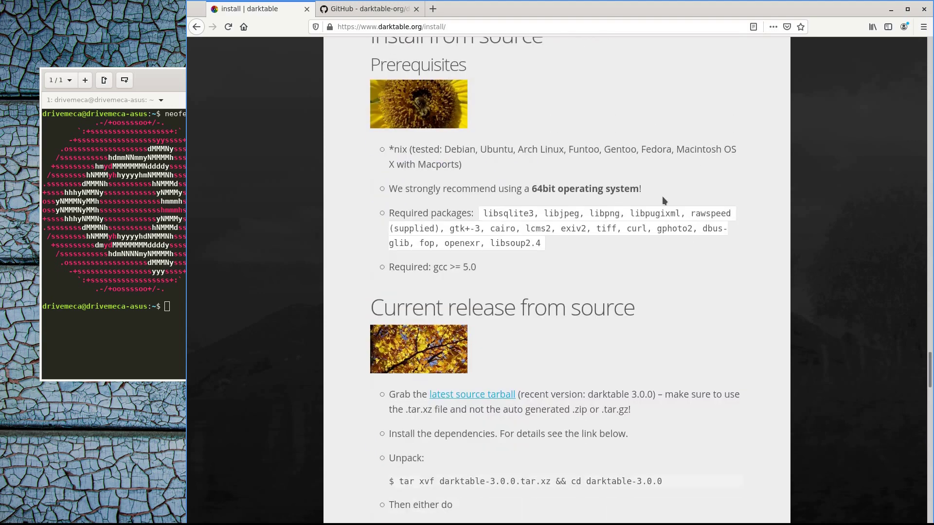
{"action": "scroll", "coordinate": [661, 196], "scroll_direction": "up", "scroll_amount": 2}
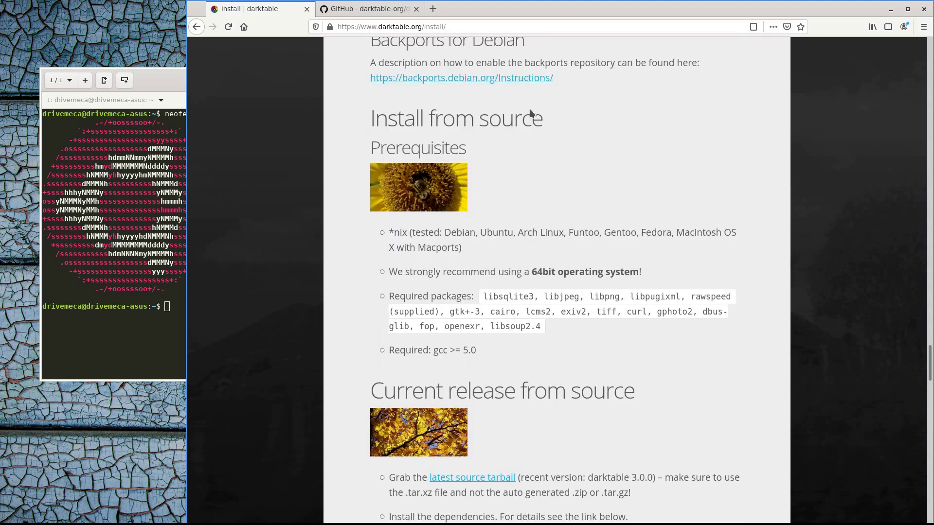
{"action": "left_click", "coordinate": [326, 5]}
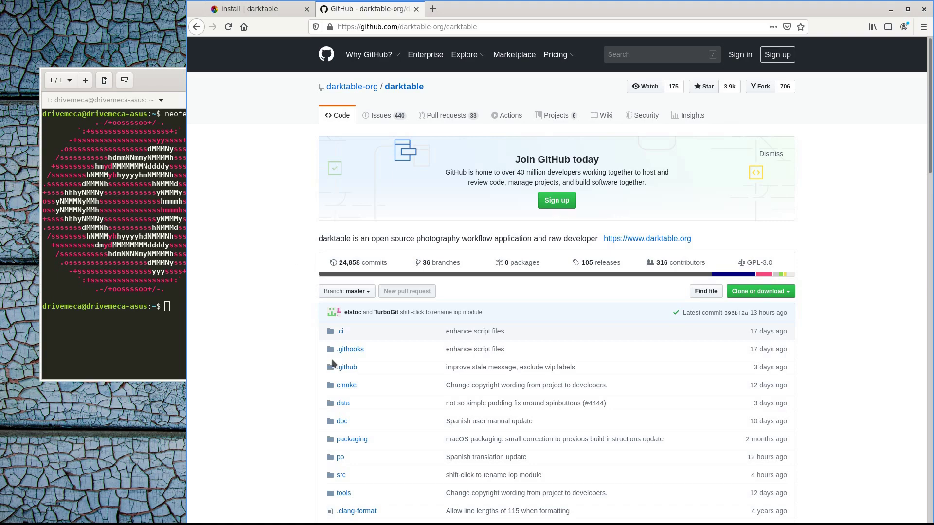
{"action": "scroll", "coordinate": [266, 418], "scroll_direction": "down", "scroll_amount": 3}
{"action": "scroll", "coordinate": [265, 419], "scroll_direction": "down", "scroll_amount": 5}
{"action": "scroll", "coordinate": [266, 417], "scroll_direction": "down", "scroll_amount": 3}
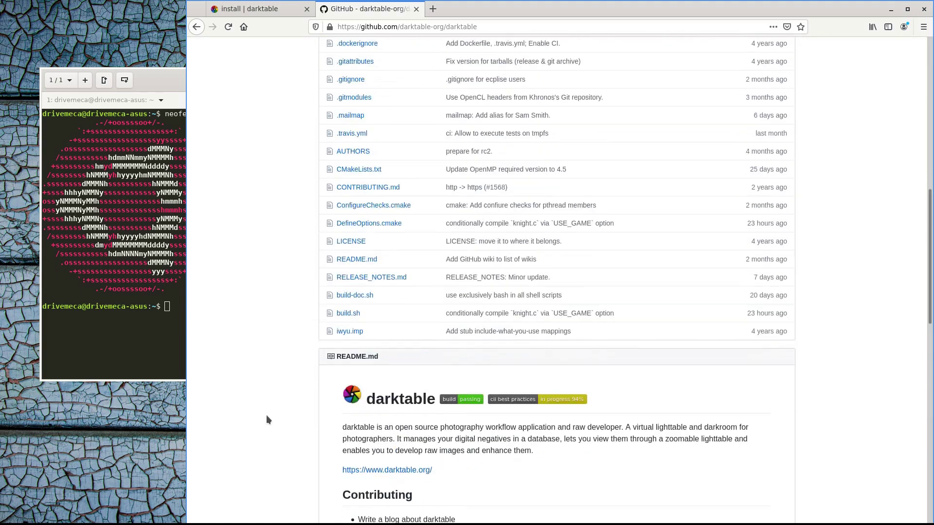
{"action": "scroll", "coordinate": [266, 416], "scroll_direction": "up", "scroll_amount": 7}
{"action": "scroll", "coordinate": [267, 415], "scroll_direction": "up", "scroll_amount": 4}
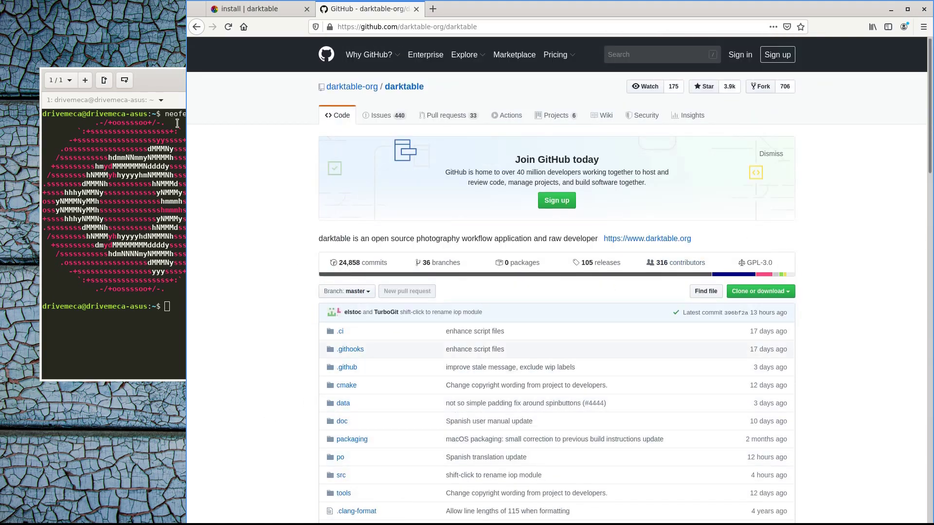
{"action": "left_click", "coordinate": [249, 8]}
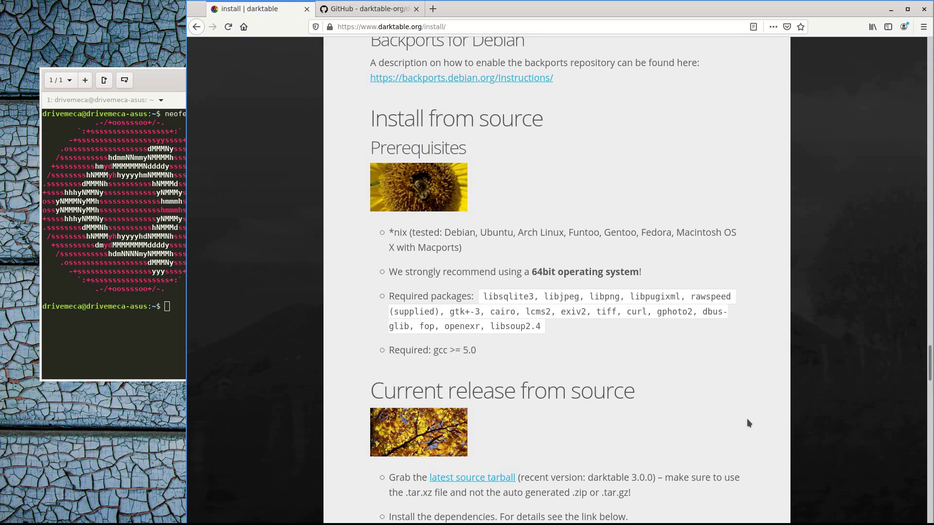
{"action": "scroll", "coordinate": [726, 362], "scroll_direction": "down", "scroll_amount": 4}
{"action": "scroll", "coordinate": [727, 363], "scroll_direction": "down", "scroll_amount": 2}
{"action": "scroll", "coordinate": [726, 363], "scroll_direction": "down", "scroll_amount": 2}
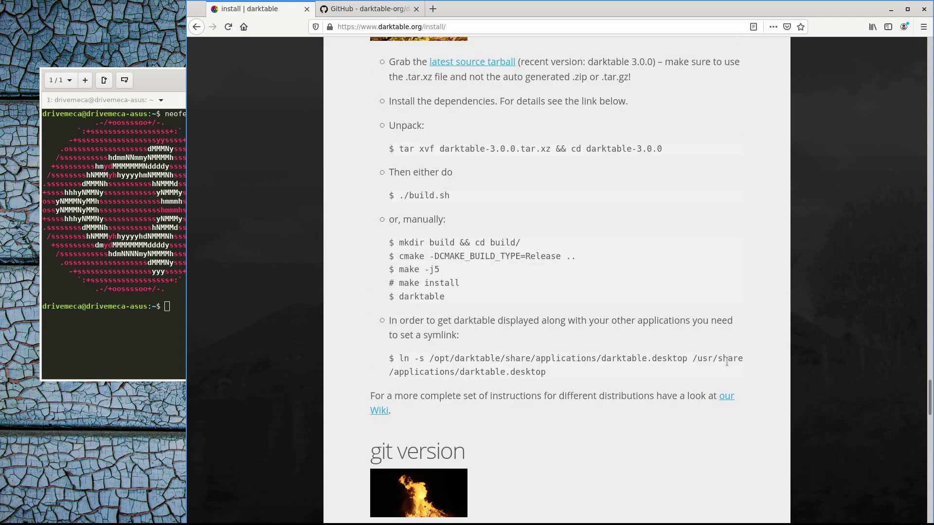
{"action": "scroll", "coordinate": [727, 362], "scroll_direction": "down", "scroll_amount": 3}
{"action": "scroll", "coordinate": [726, 361], "scroll_direction": "down", "scroll_amount": 4}
{"action": "scroll", "coordinate": [726, 361], "scroll_direction": "down", "scroll_amount": 4}
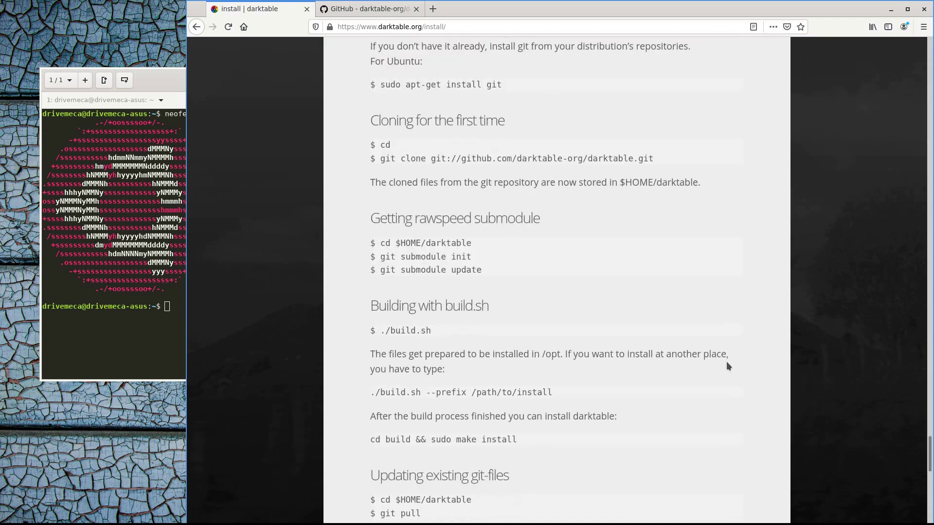
{"action": "scroll", "coordinate": [726, 361], "scroll_direction": "down", "scroll_amount": 3}
{"action": "scroll", "coordinate": [728, 366], "scroll_direction": "down", "scroll_amount": 1}
{"action": "scroll", "coordinate": [728, 365], "scroll_direction": "down", "scroll_amount": 2}
{"action": "scroll", "coordinate": [728, 366], "scroll_direction": "down", "scroll_amount": 4}
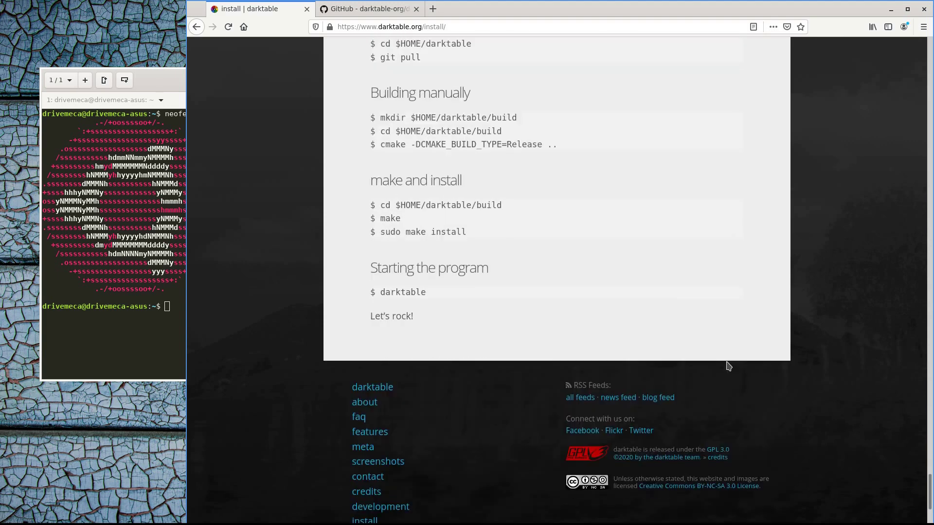
{"action": "scroll", "coordinate": [726, 364], "scroll_direction": "up", "scroll_amount": 5}
{"action": "scroll", "coordinate": [726, 365], "scroll_direction": "up", "scroll_amount": 5}
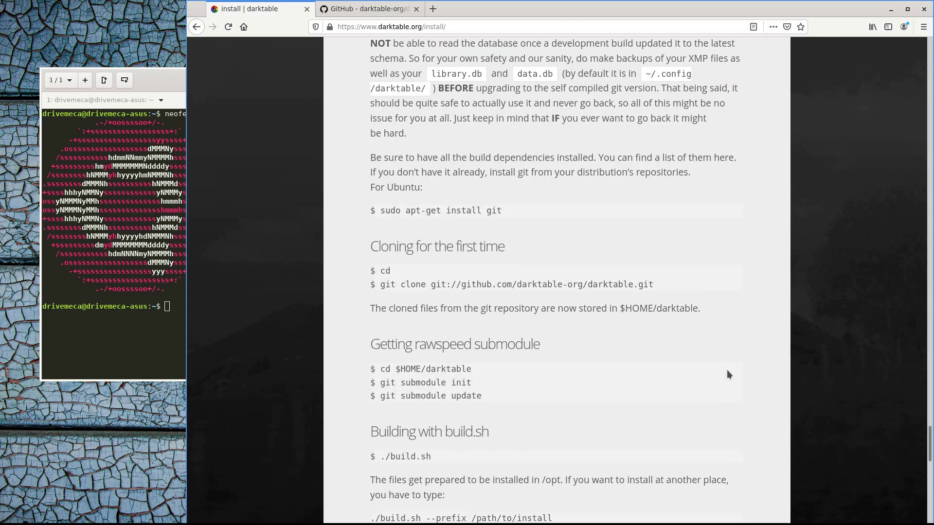
Step: Load flathub.org in a new Firefox tab and glance at its app listings
{"action": "left_click", "coordinate": [432, 10]}
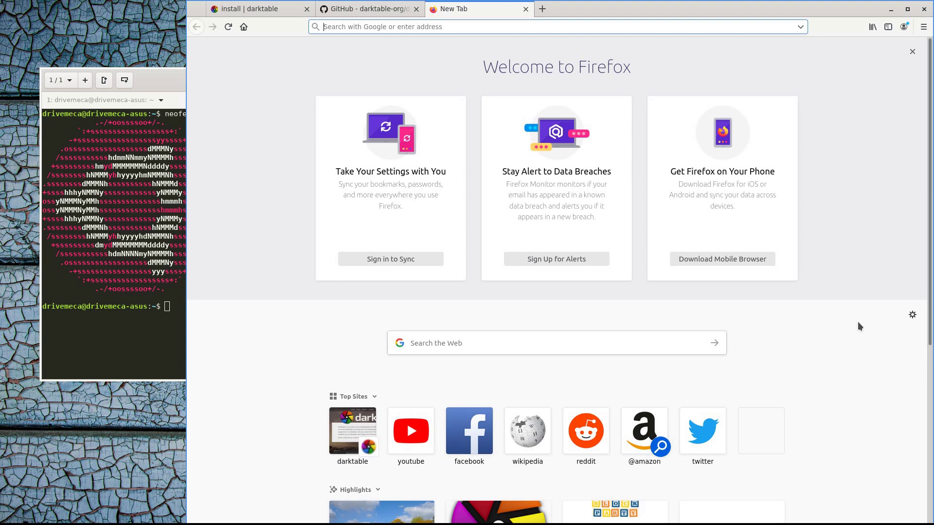
{"action": "type", "text": "flat"}
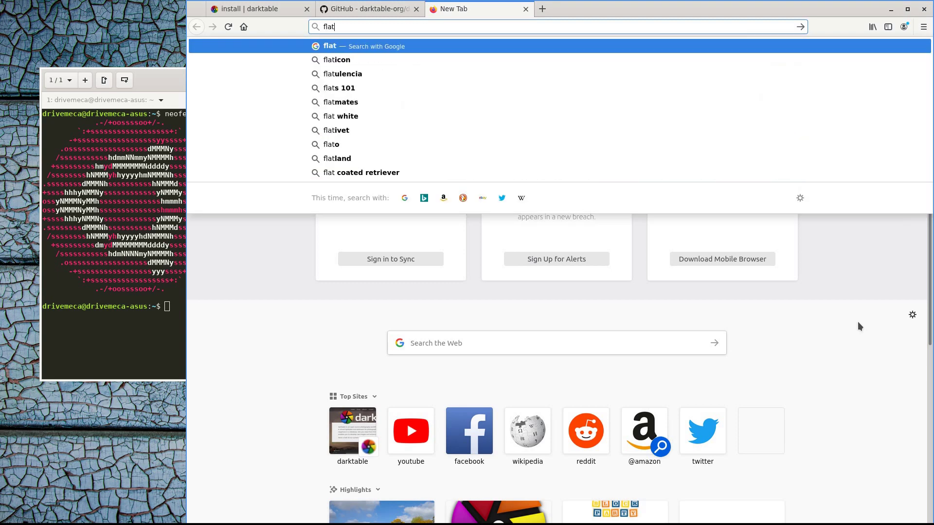
{"action": "type", "text": "hub"}
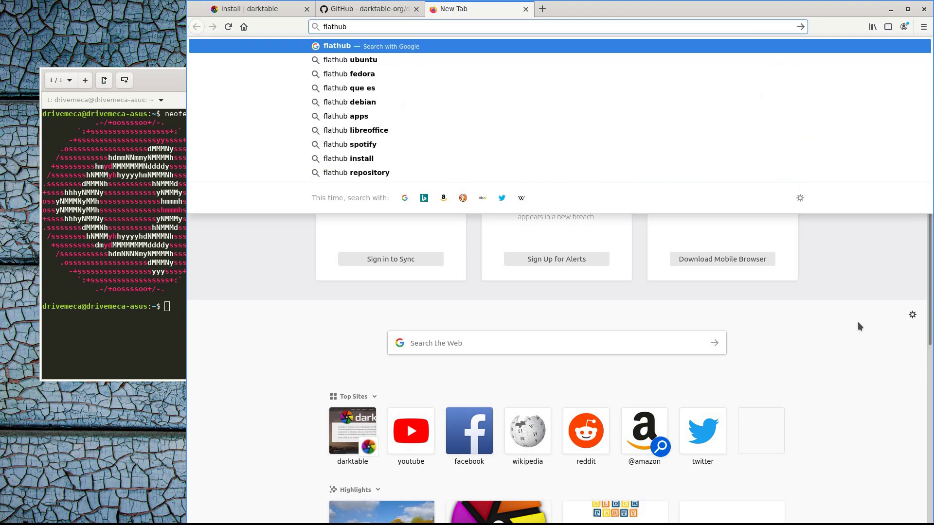
{"action": "type", "text": ".org"}
{"action": "key", "text": "Return"}
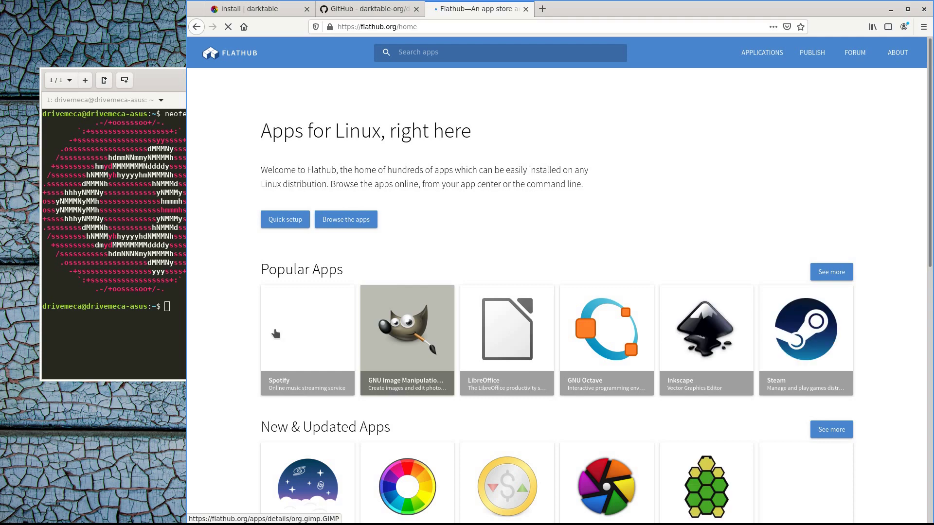
{"action": "scroll", "coordinate": [882, 326], "scroll_direction": "down", "scroll_amount": 3}
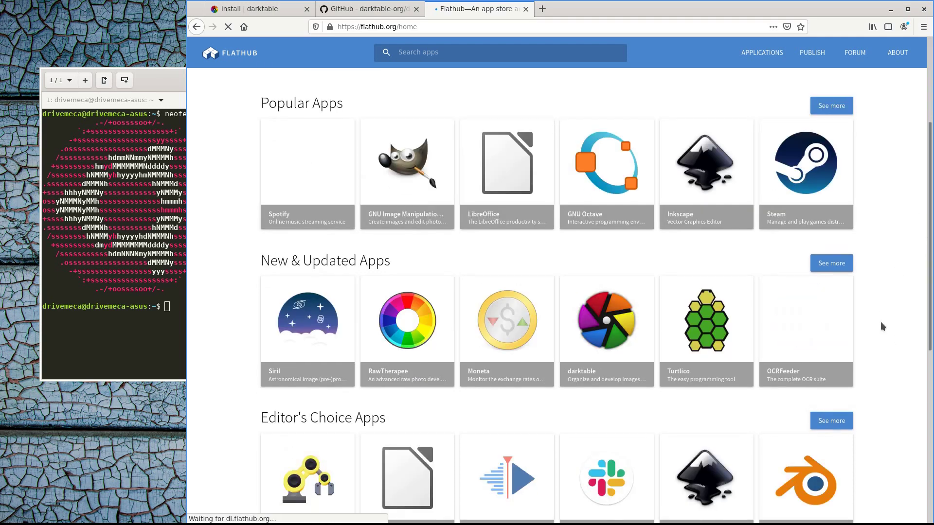
{"action": "scroll", "coordinate": [880, 324], "scroll_direction": "up", "scroll_amount": 3}
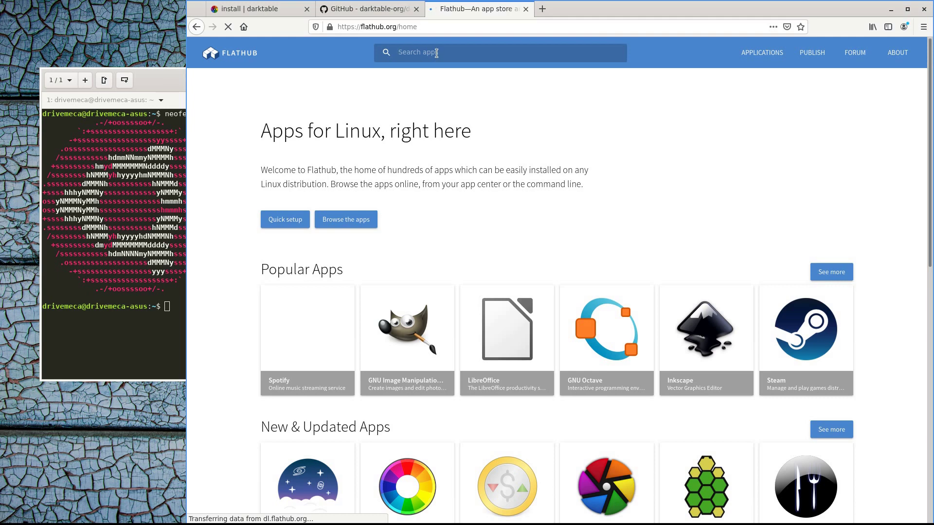
{"action": "scroll", "coordinate": [883, 279], "scroll_direction": "down", "scroll_amount": 5}
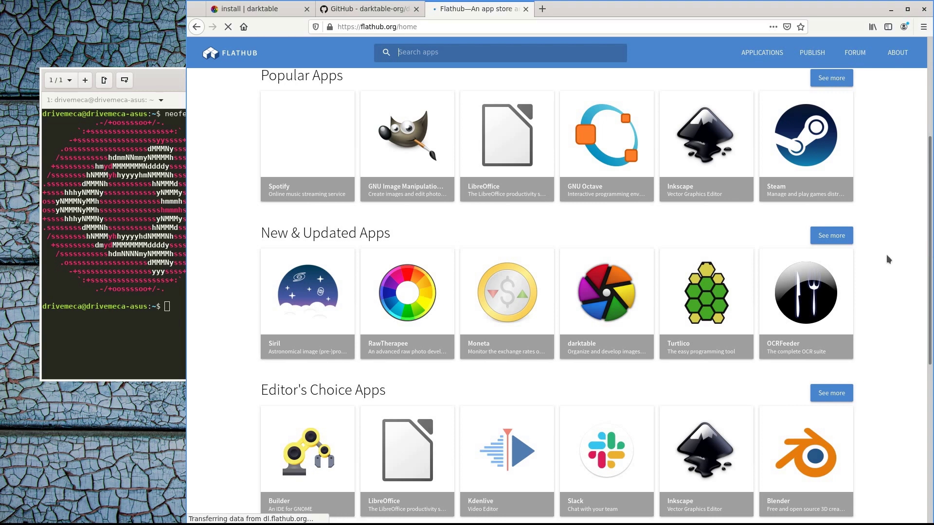
{"action": "scroll", "coordinate": [928, 263], "scroll_direction": "up", "scroll_amount": 5}
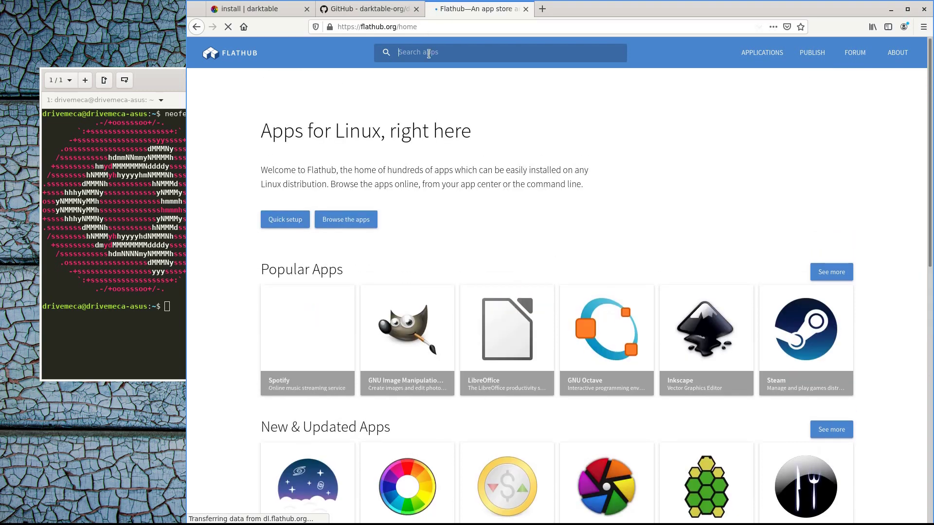
{"action": "left_click", "coordinate": [474, 52]}
{"action": "scroll", "coordinate": [902, 241], "scroll_direction": "down", "scroll_amount": 2}
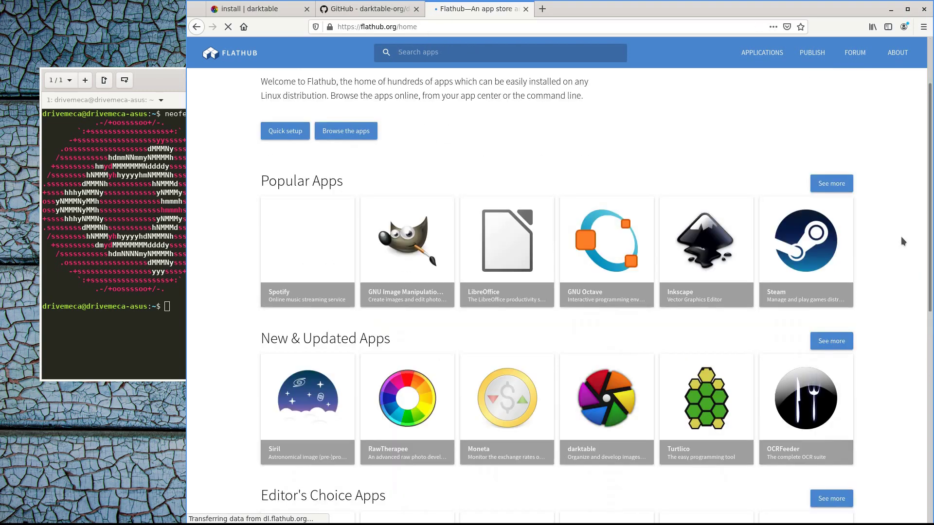
{"action": "scroll", "coordinate": [902, 240], "scroll_direction": "down", "scroll_amount": 3}
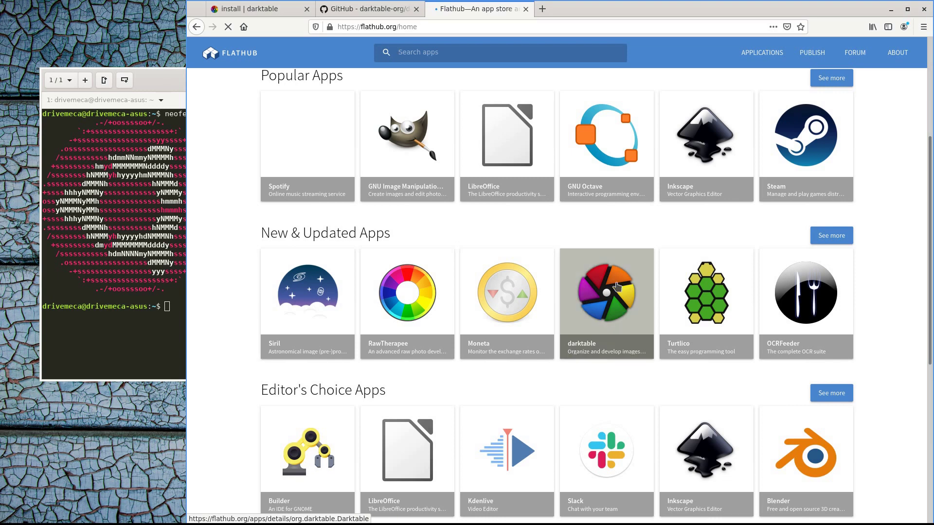
Step: Open darktable's Flathub page and select 'flatpak install flathub org.darktable.Darktable'
{"action": "left_click", "coordinate": [594, 279]}
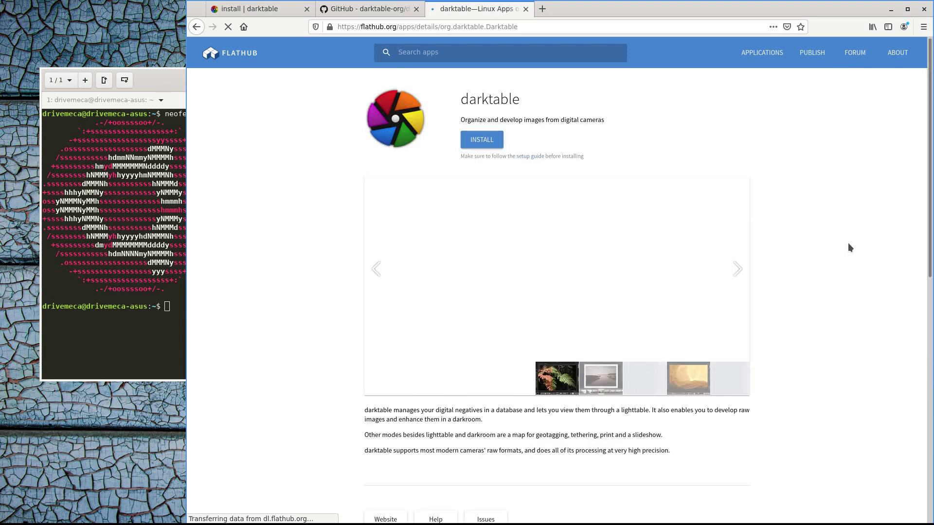
{"action": "scroll", "coordinate": [839, 202], "scroll_direction": "down", "scroll_amount": 3}
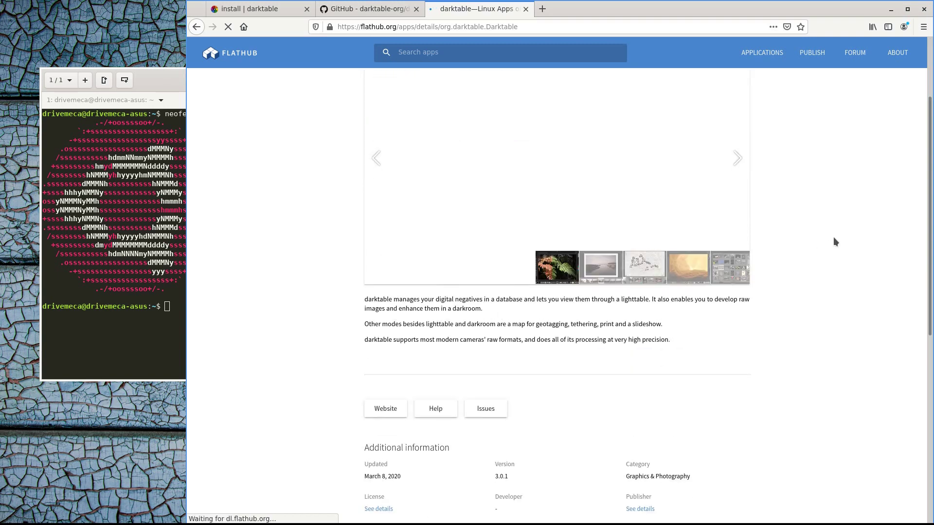
{"action": "scroll", "coordinate": [833, 237], "scroll_direction": "down", "scroll_amount": 2}
{"action": "scroll", "coordinate": [833, 237], "scroll_direction": "down", "scroll_amount": 4}
{"action": "scroll", "coordinate": [832, 237], "scroll_direction": "down", "scroll_amount": 4}
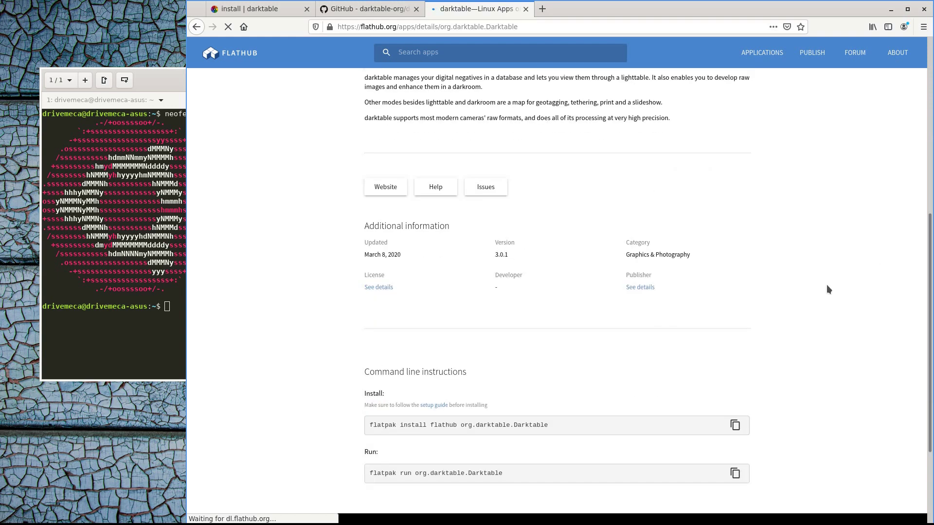
{"action": "scroll", "coordinate": [825, 276], "scroll_direction": "down", "scroll_amount": 3}
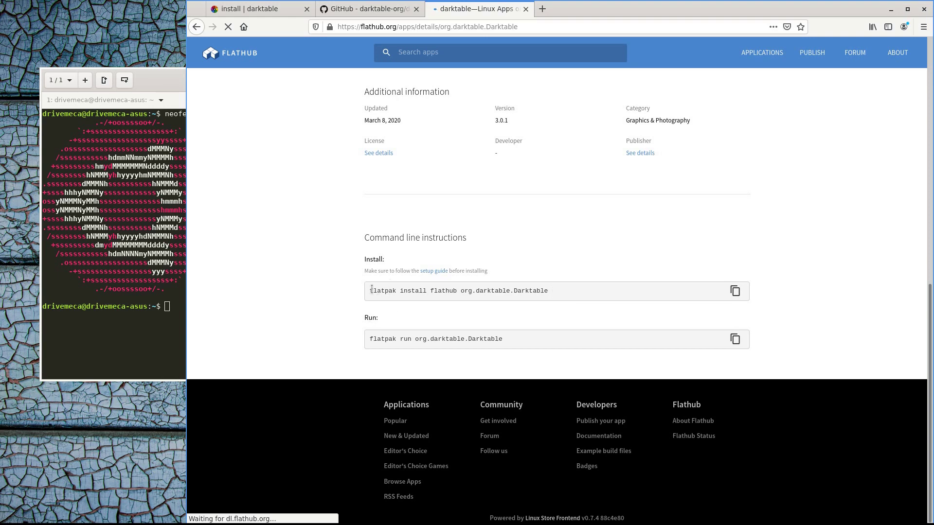
{"action": "left_click_drag", "start_coordinate": [371, 289], "coordinate": [607, 293]}
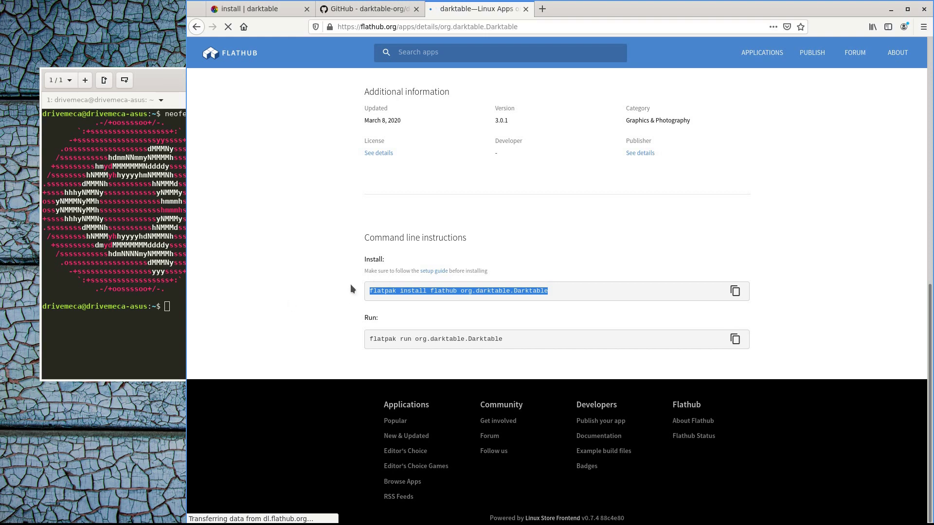
Step: Copy the Flathub install command and run it in Tilix as a normal user
{"action": "left_click", "coordinate": [735, 290]}
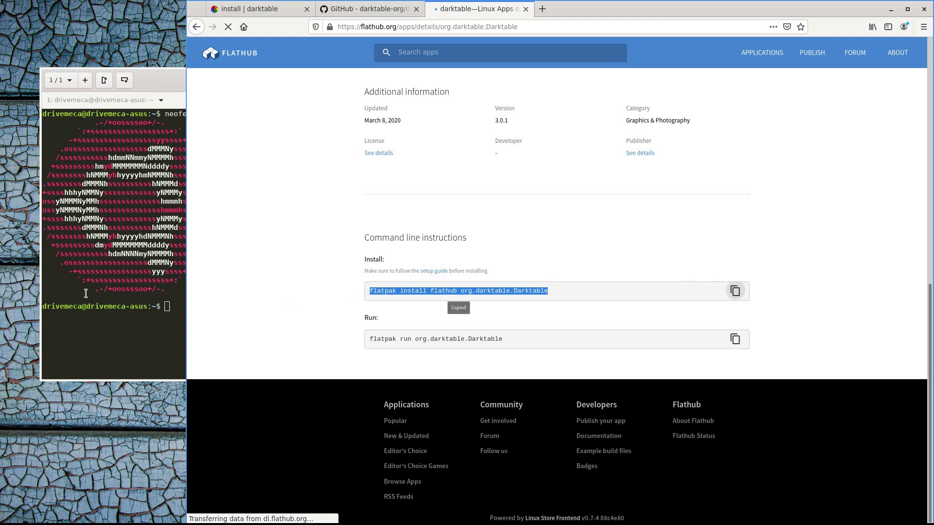
{"action": "left_click", "coordinate": [117, 336]}
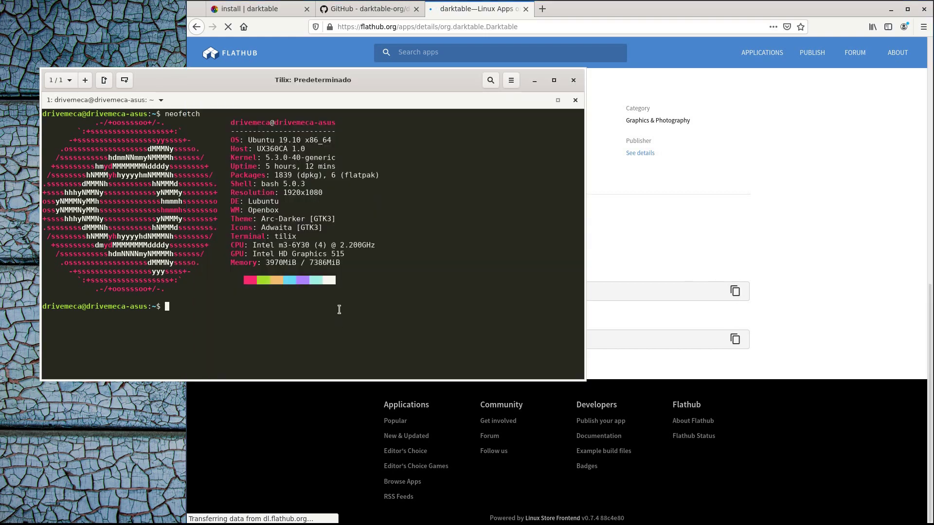
{"action": "key", "text": "ctrl+shift+v"}
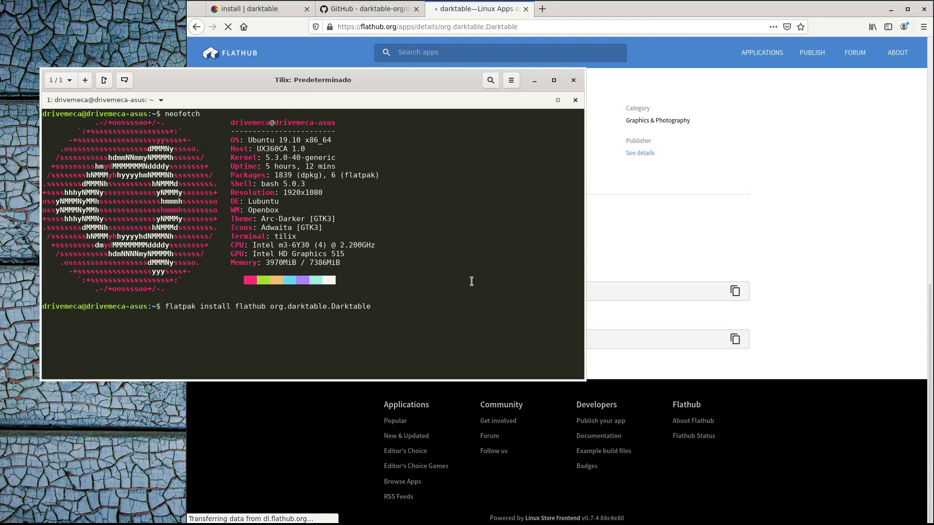
{"action": "key", "text": "Return"}
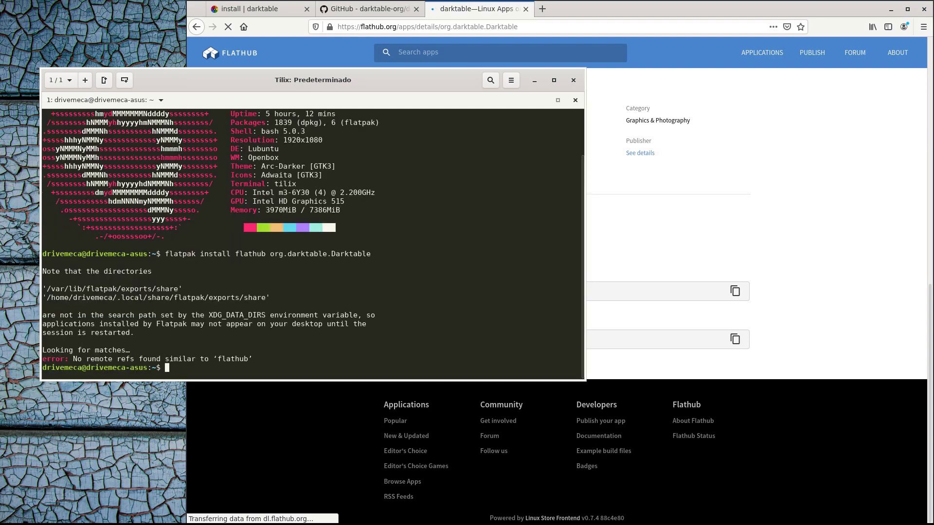
Step: Rerun the same install command prefixed with sudo, entering the administrator password
{"action": "key", "text": "Up"}
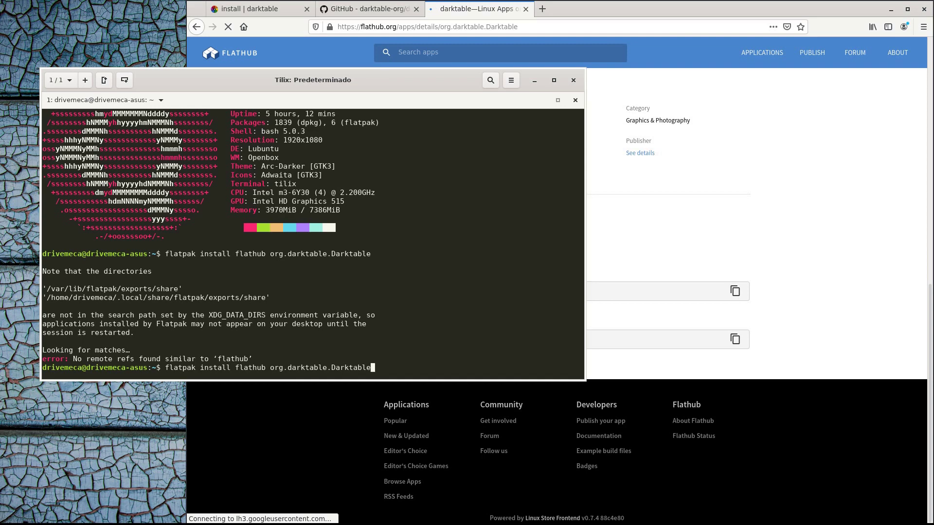
{"action": "key", "text": "Home"}
{"action": "type", "text": "sudo"}
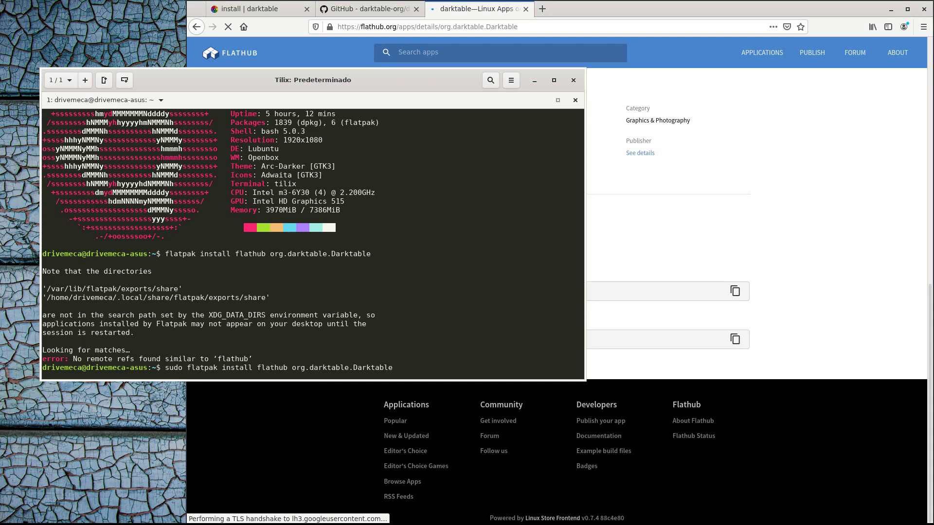
{"action": "key", "text": "Return"}
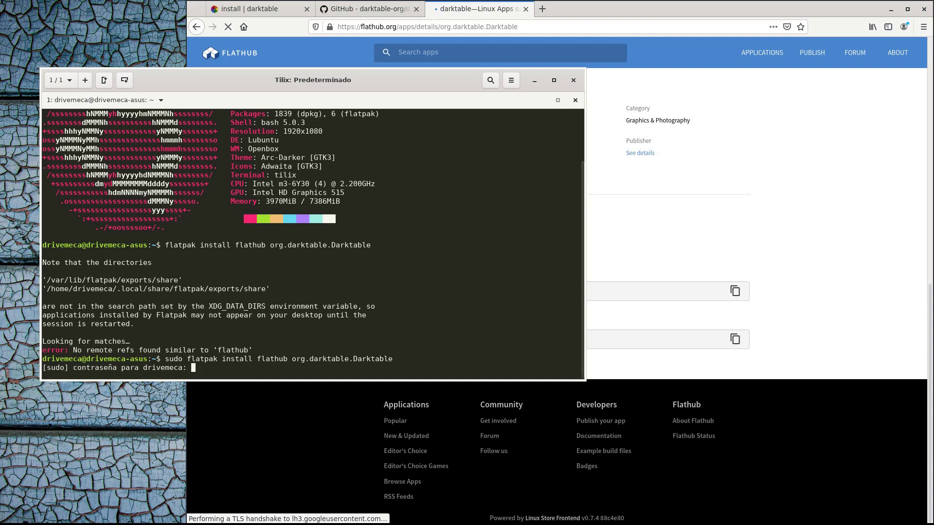
{"action": "key", "text": "Return"}
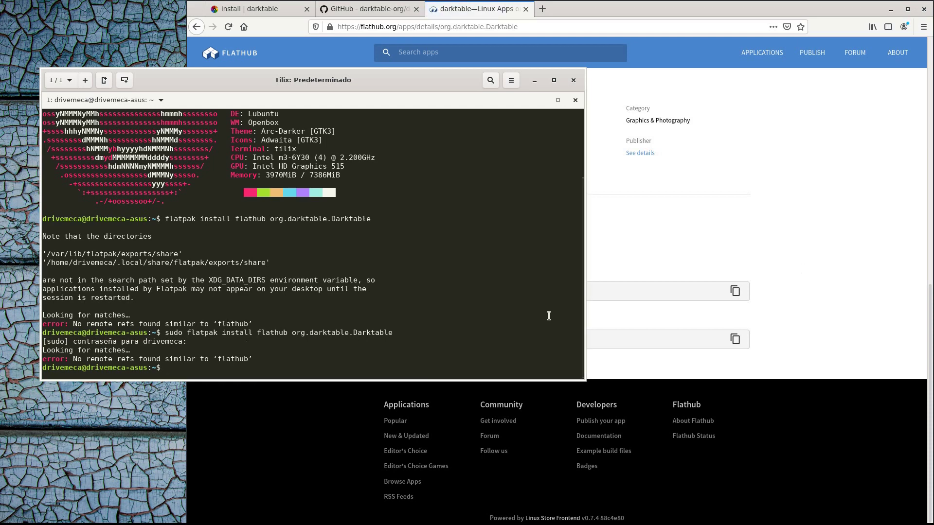
Step: Open the Flatpak setup guide in a new tab and choose its Ubuntu instructions
{"action": "left_click", "coordinate": [819, 228]}
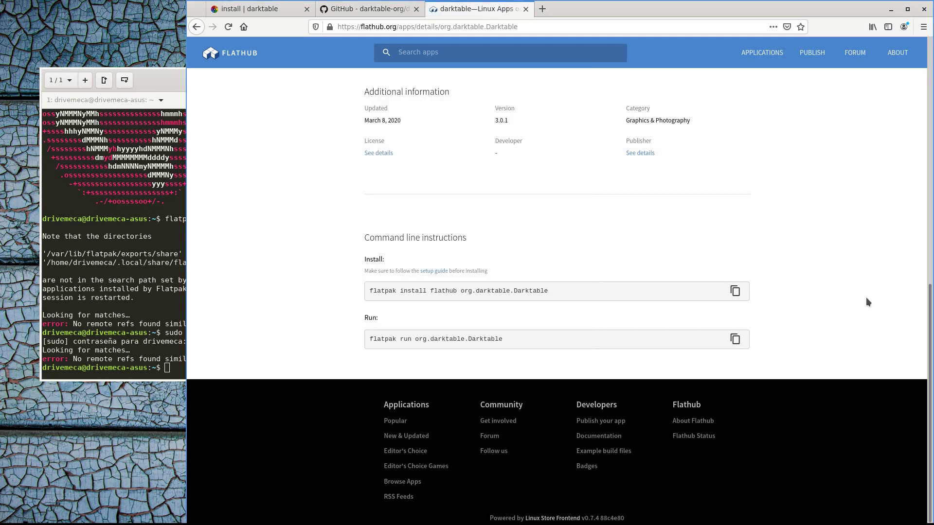
{"action": "right_click", "coordinate": [434, 272]}
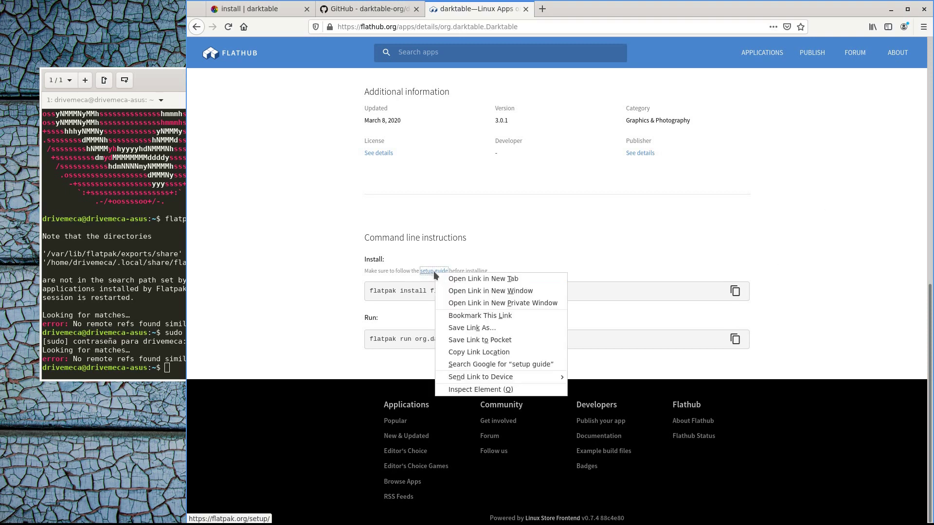
{"action": "left_click", "coordinate": [462, 278]}
{"action": "left_click", "coordinate": [625, 11]}
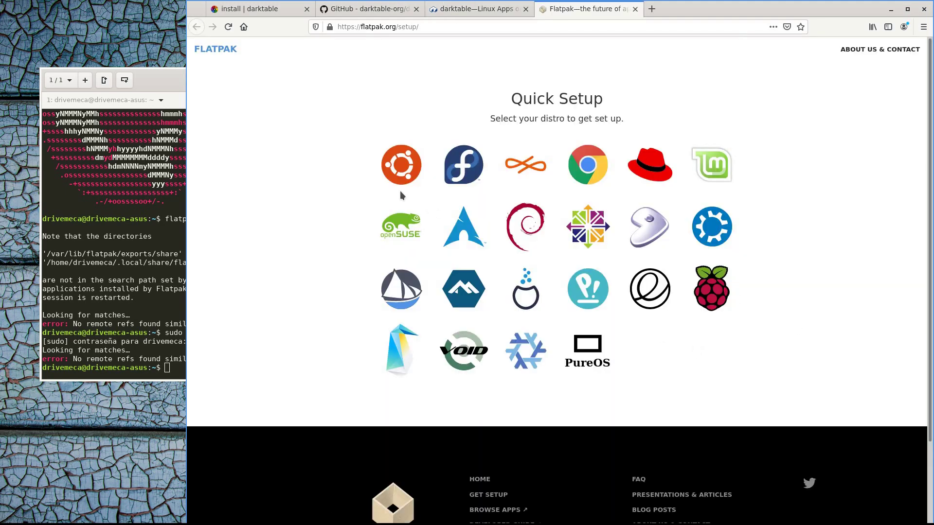
{"action": "left_click", "coordinate": [401, 175]}
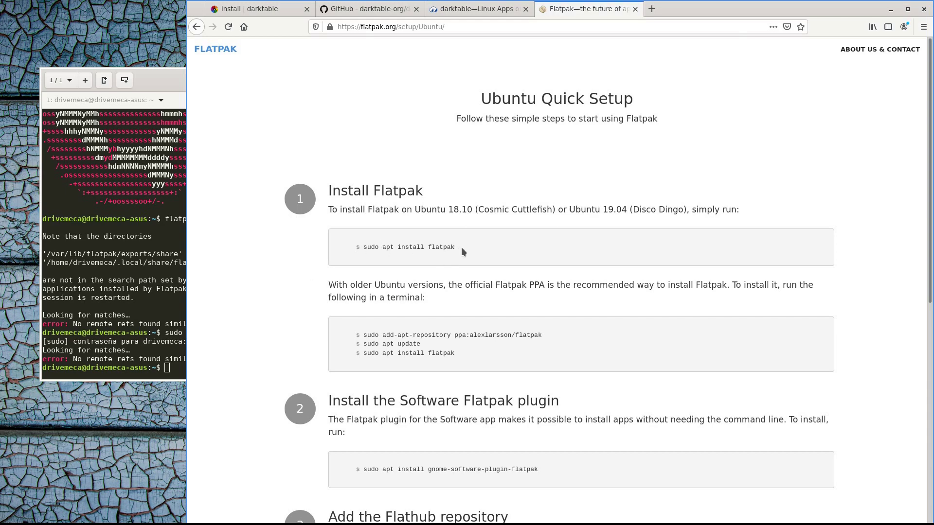
Step: Select the step 3 'flatpak remote-add' Flathub command on the Ubuntu setup page
{"action": "scroll", "coordinate": [290, 297], "scroll_direction": "down", "scroll_amount": 3}
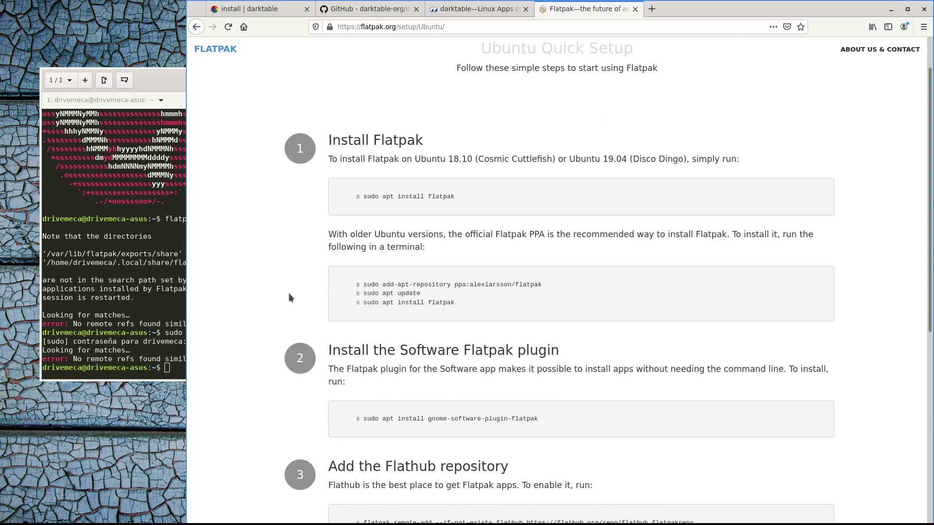
{"action": "scroll", "coordinate": [289, 297], "scroll_direction": "down", "scroll_amount": 2}
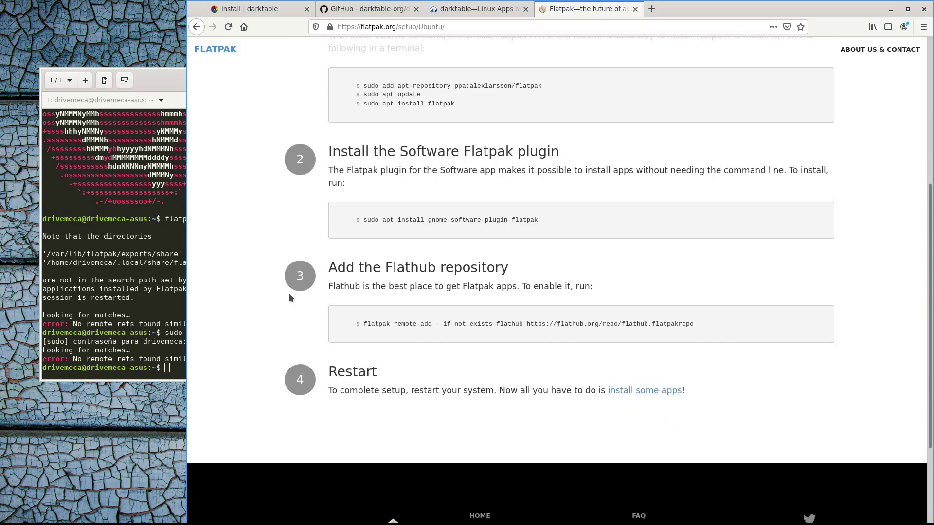
{"action": "scroll", "coordinate": [288, 297], "scroll_direction": "down", "scroll_amount": 1}
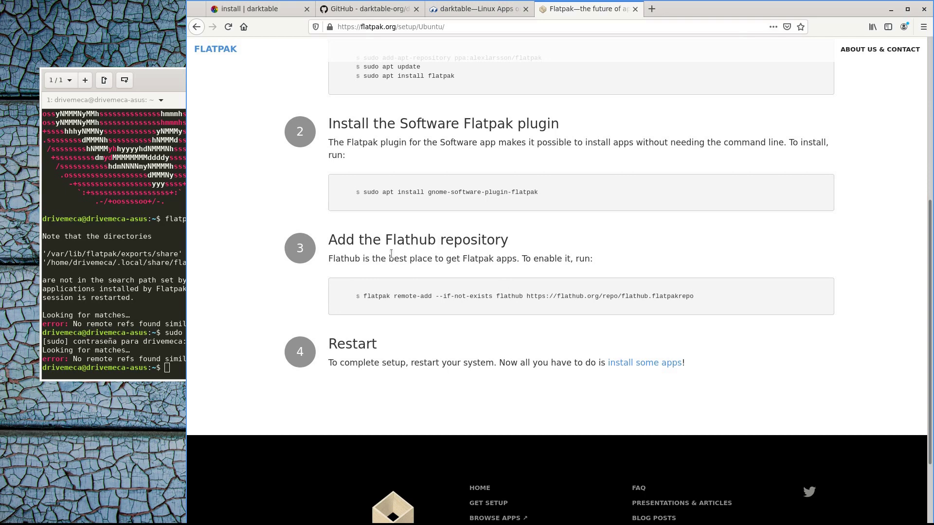
{"action": "left_click_drag", "start_coordinate": [363, 295], "coordinate": [704, 298]}
{"action": "key", "text": "ctrl+c"}
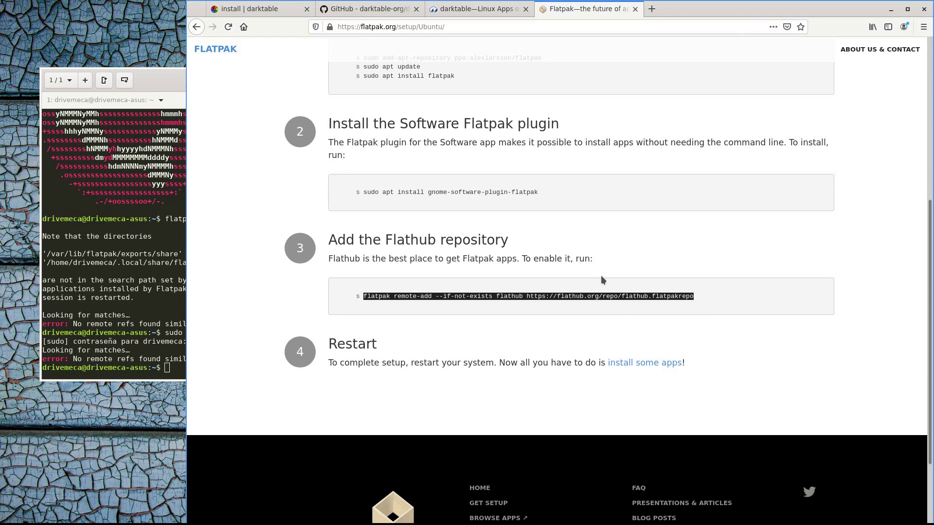
Step: Run 'flatpak remote-add' for Flathub in Tilix, authenticate with the password, then exit
{"action": "left_click", "coordinate": [173, 253]}
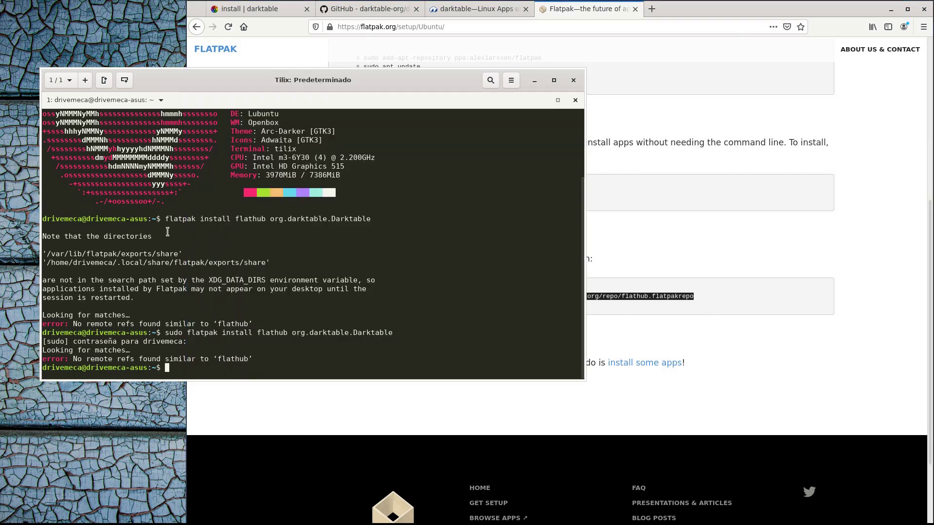
{"action": "key", "text": "ctrl+shift+v"}
{"action": "key", "text": "Return"}
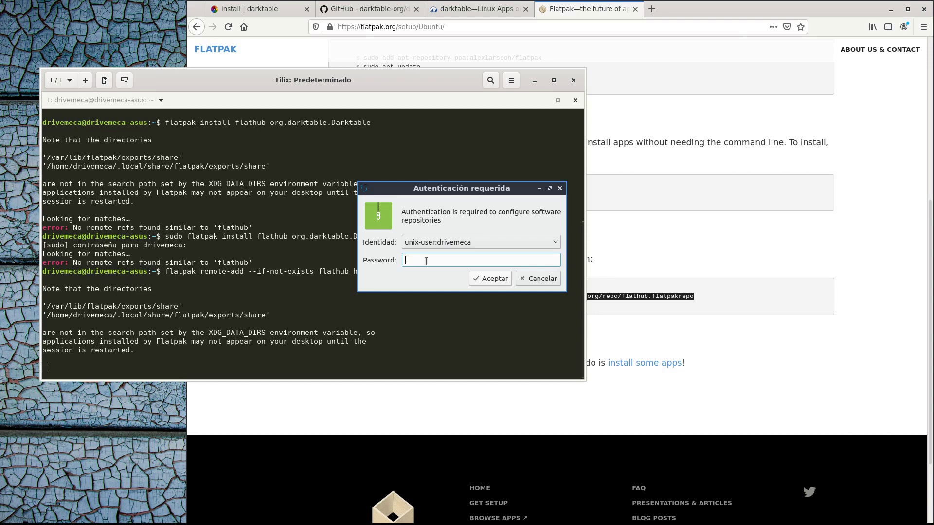
{"action": "type", "text": "******"}
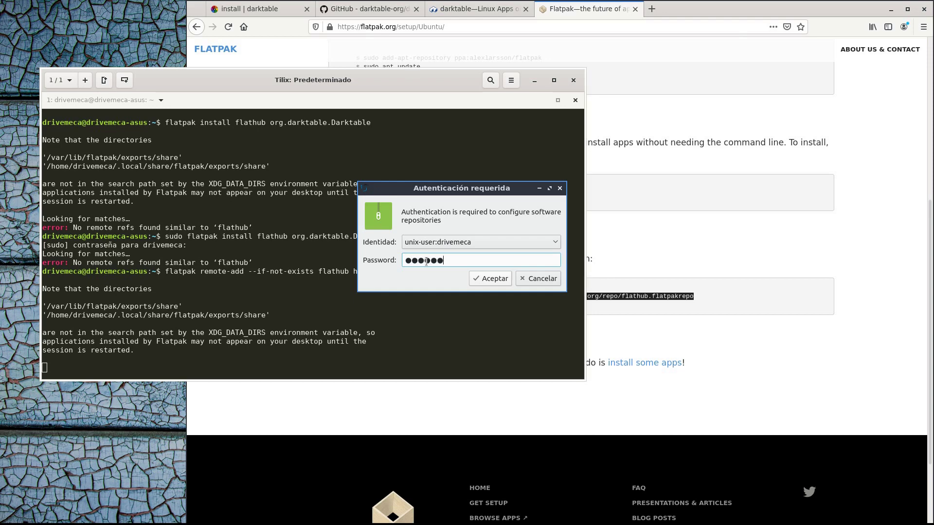
{"action": "type", "text": "****"}
{"action": "key", "text": "Return"}
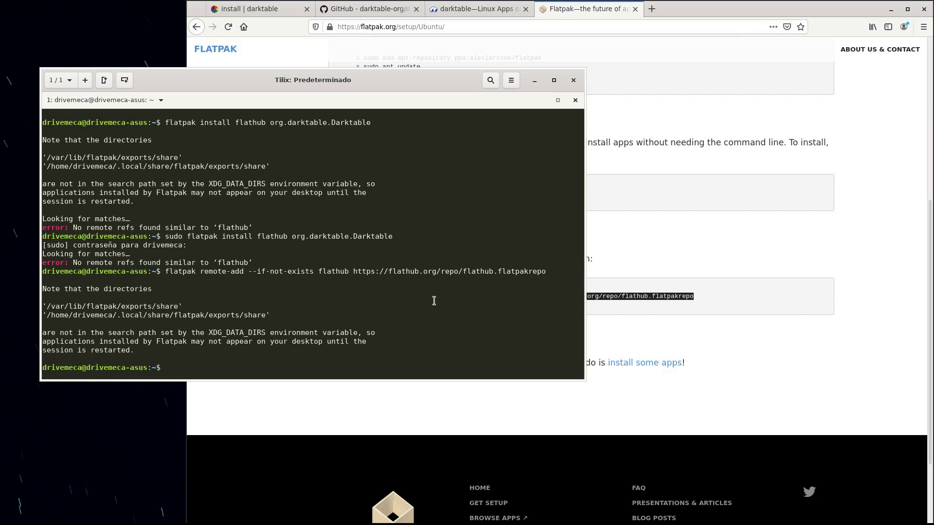
{"action": "type", "text": "exit"}
{"action": "key", "text": "Return"}
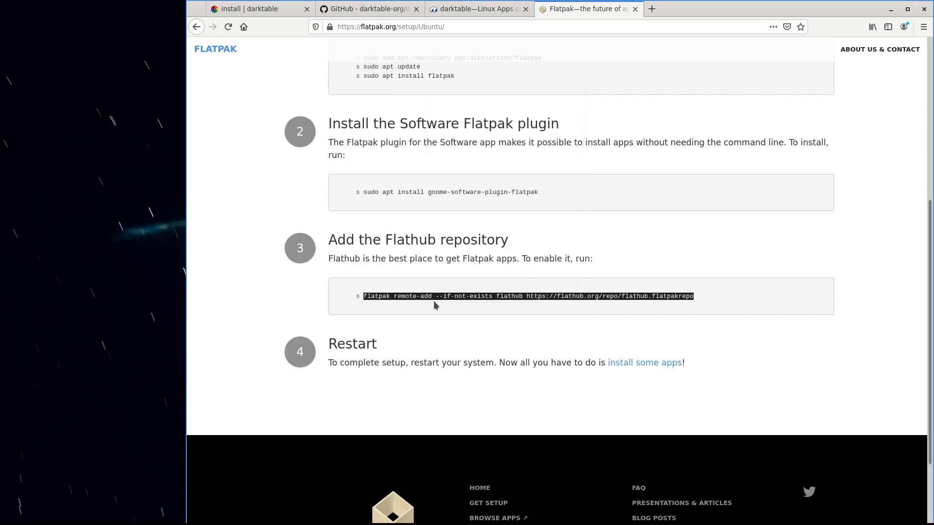
Step: Launch a new Tilix terminal from the application menu and enlarge its window
{"action": "left_click", "coordinate": [7, 518]}
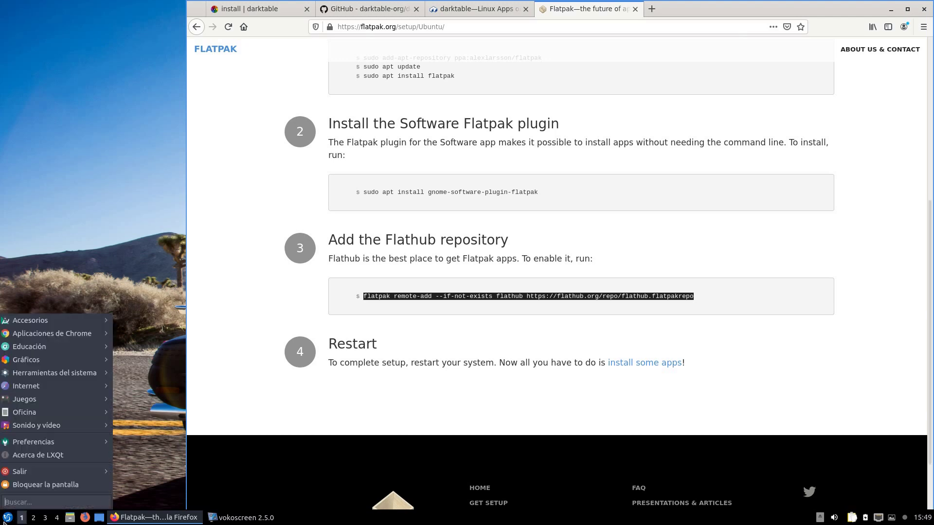
{"action": "type", "text": "til"}
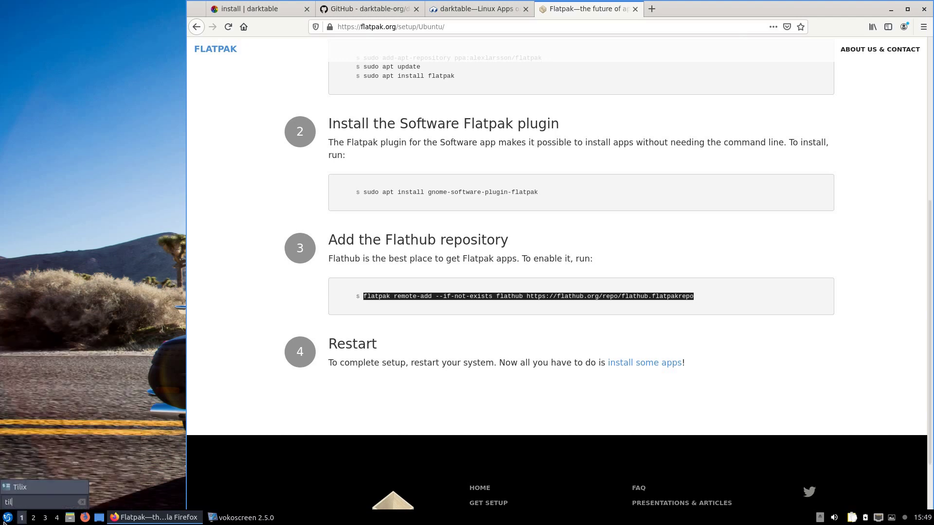
{"action": "left_click", "coordinate": [22, 488]}
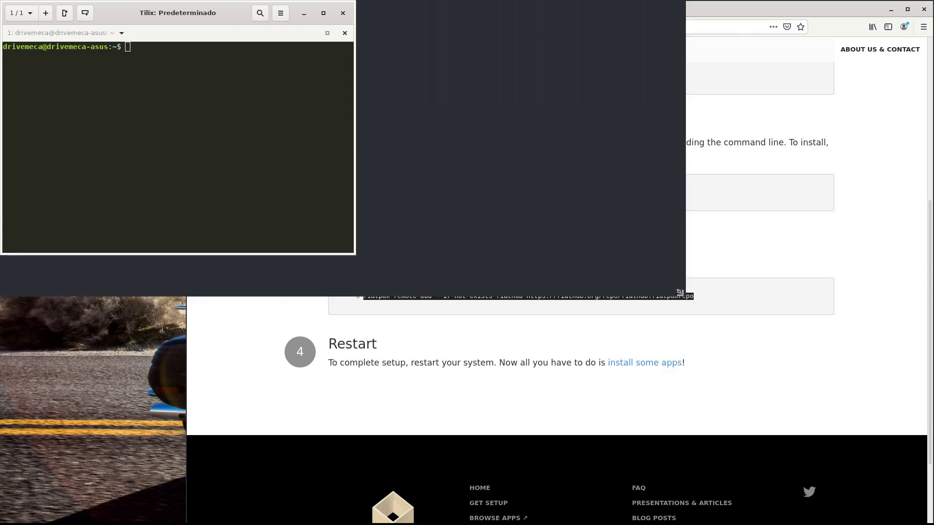
{"action": "left_click_drag", "start_coordinate": [353, 253], "coordinate": [691, 295]}
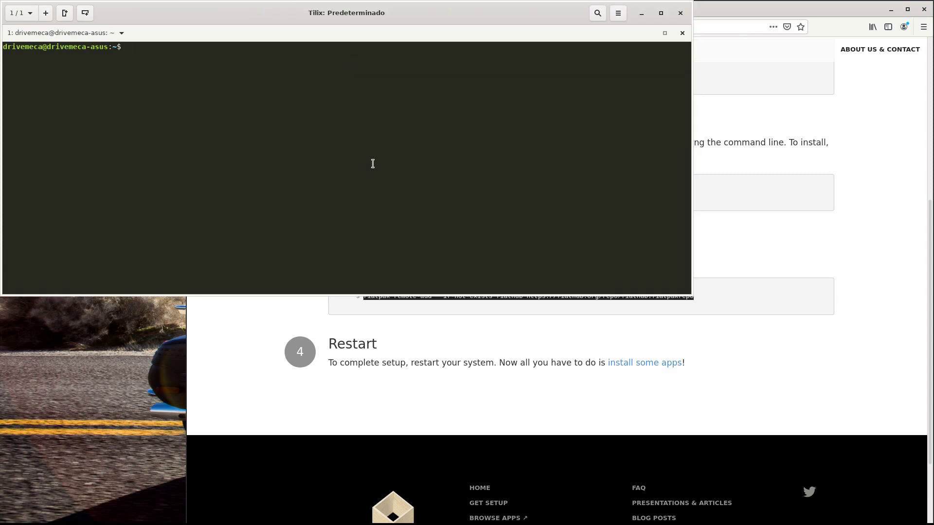
Step: Rerun 'sudo flatpak install flathub org.darktable.Darktable' and enter the sudo password
{"action": "middle_click", "coordinate": [372, 163]}
{"action": "key", "text": "ctrl+u"}
{"action": "type", "text": "sudo flatpak install flathub org.darktable.Darktable"}
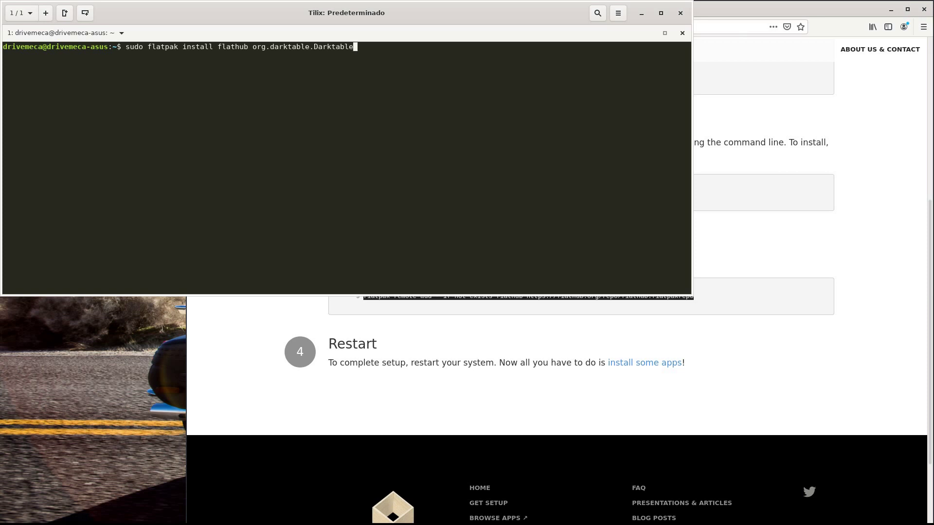
{"action": "key", "text": "Return"}
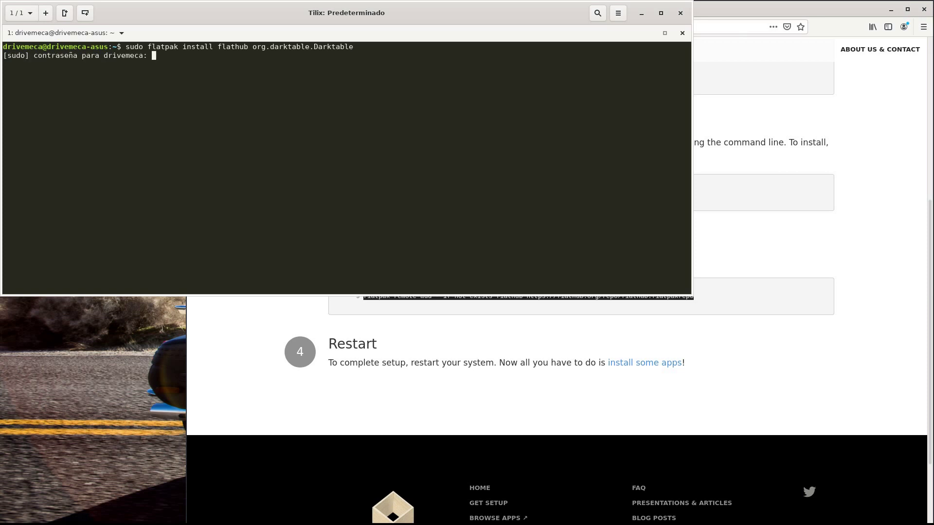
{"action": "key", "text": "Return"}
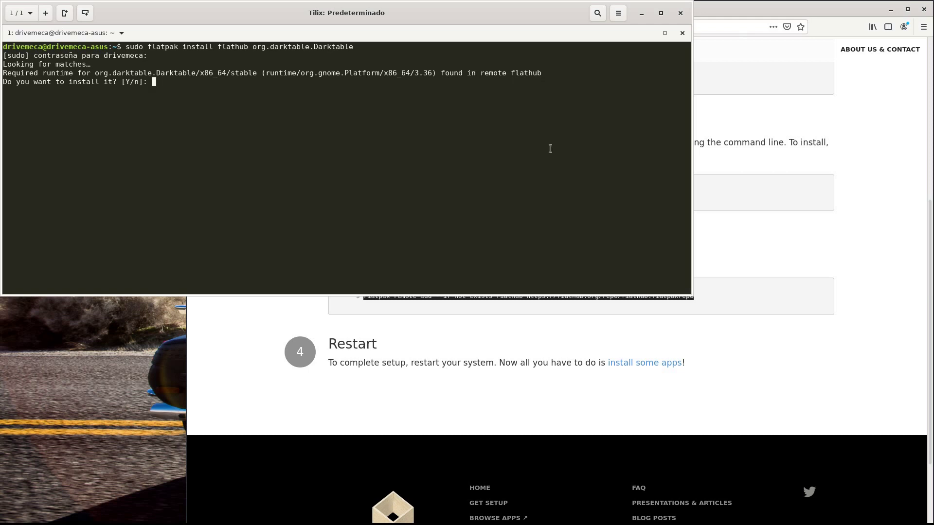
Step: Accept both [Y/n] prompts so the eight Flathub packages download, then return to Firefox
{"action": "key", "text": "Return"}
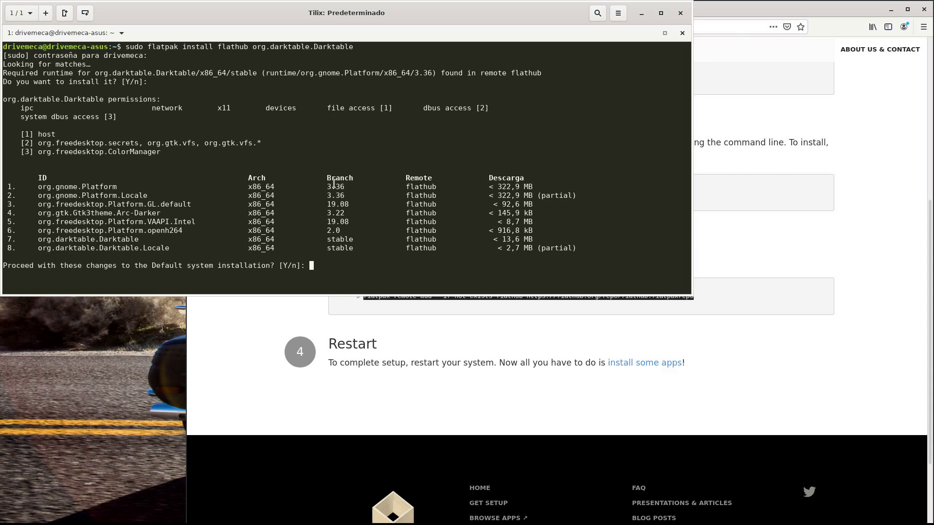
{"action": "key", "text": "Return"}
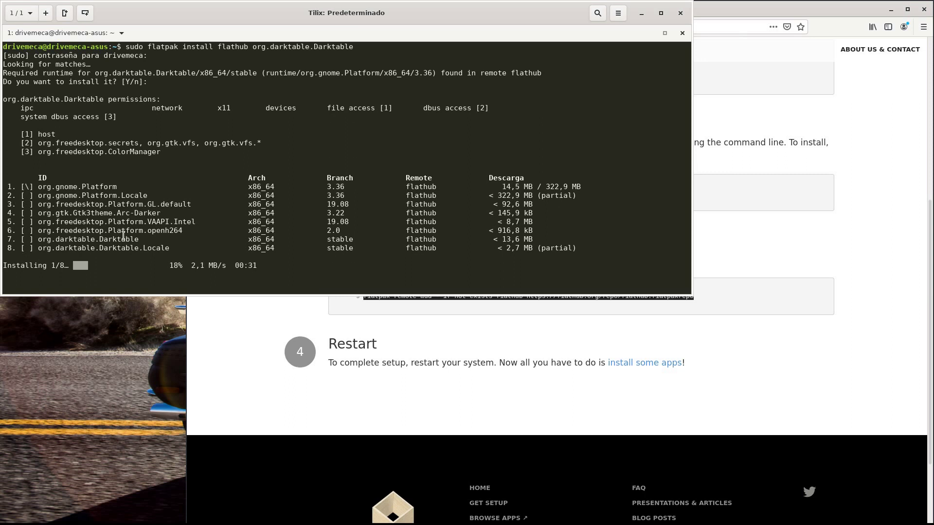
{"action": "double_click", "coordinate": [128, 239]}
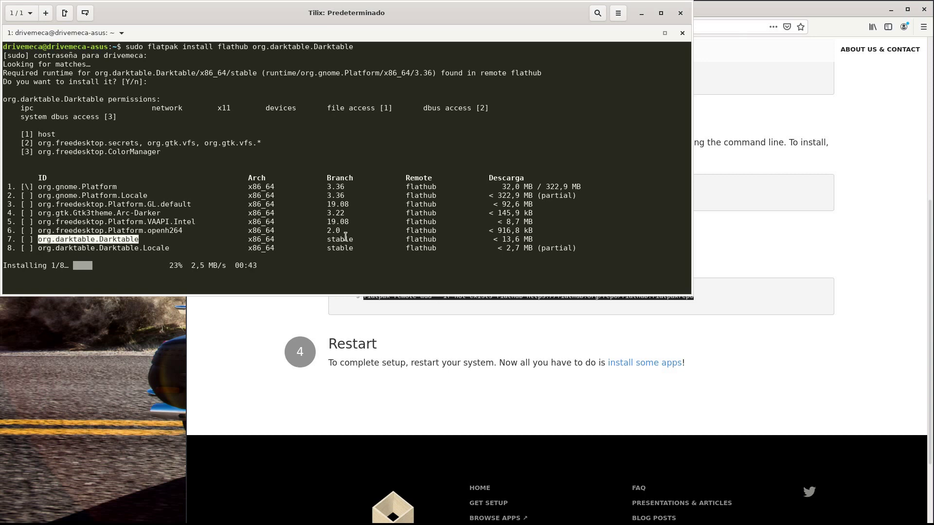
{"action": "left_click", "coordinate": [749, 372]}
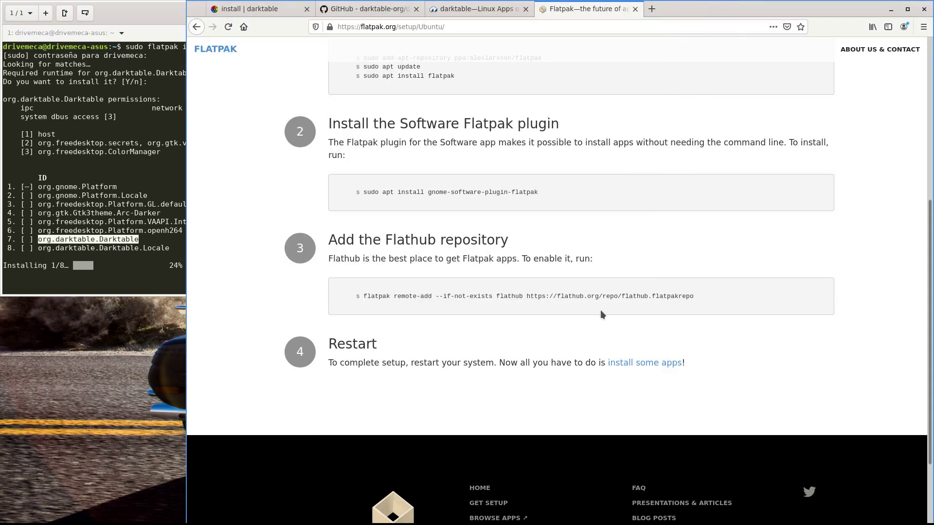
Step: Go back to the Quick Setup page and close the Flatpak setup tab, returning to darktable's Flathub page
{"action": "left_click", "coordinate": [196, 27]}
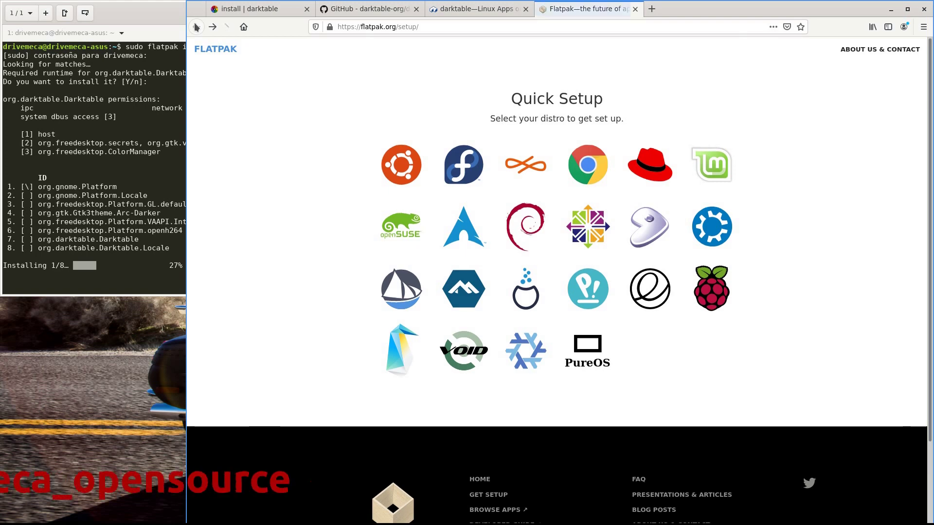
{"action": "left_click", "coordinate": [635, 9]}
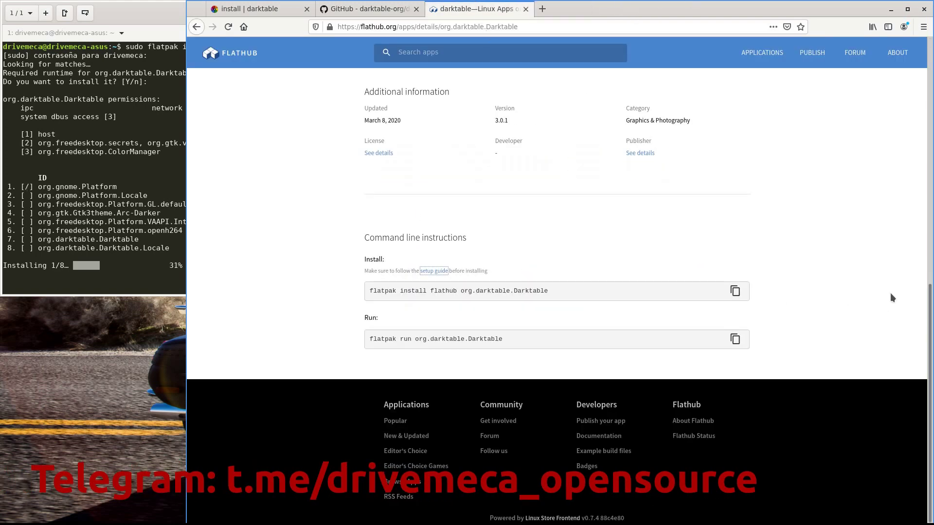
{"action": "scroll", "coordinate": [890, 293], "scroll_direction": "up", "scroll_amount": 5}
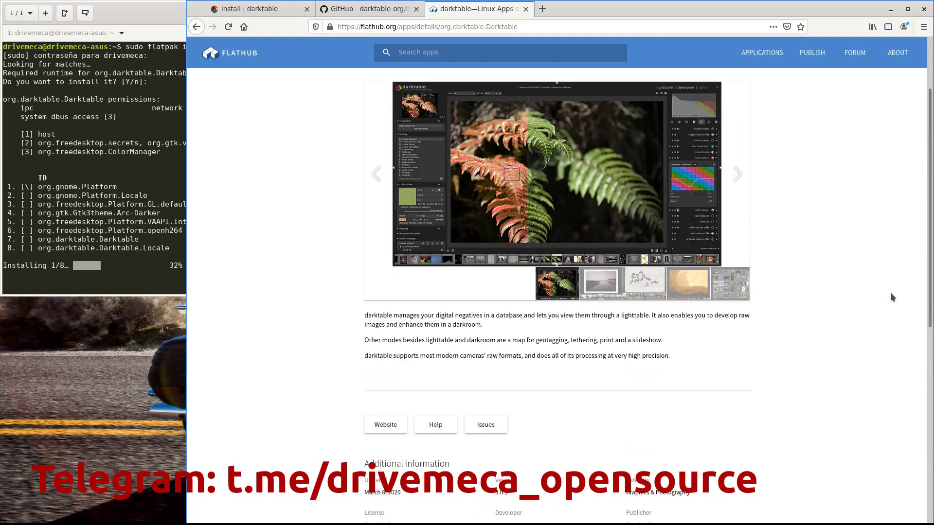
{"action": "scroll", "coordinate": [827, 284], "scroll_direction": "down", "scroll_amount": 1}
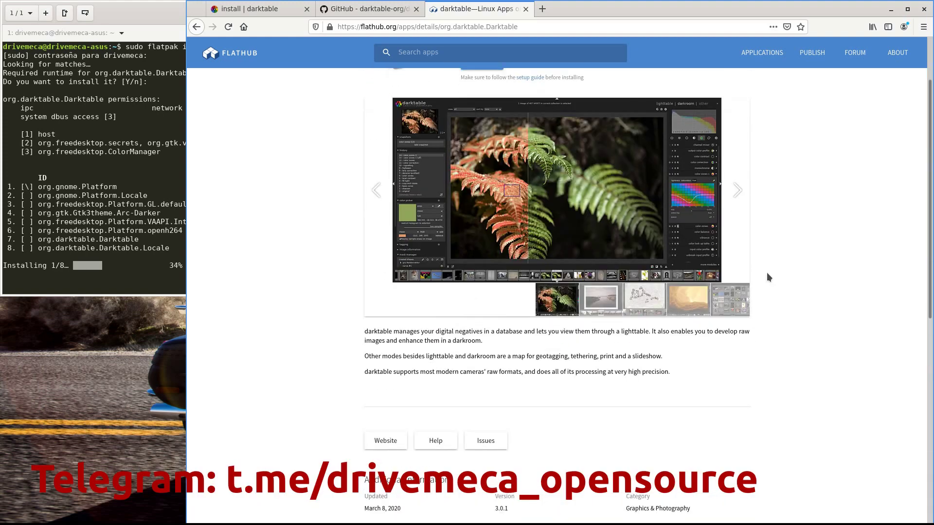
Step: Browse darktable's Flathub screenshot carousel: map view, darkroom, lighttable grid, then back to the fern
{"action": "left_click", "coordinate": [603, 298]}
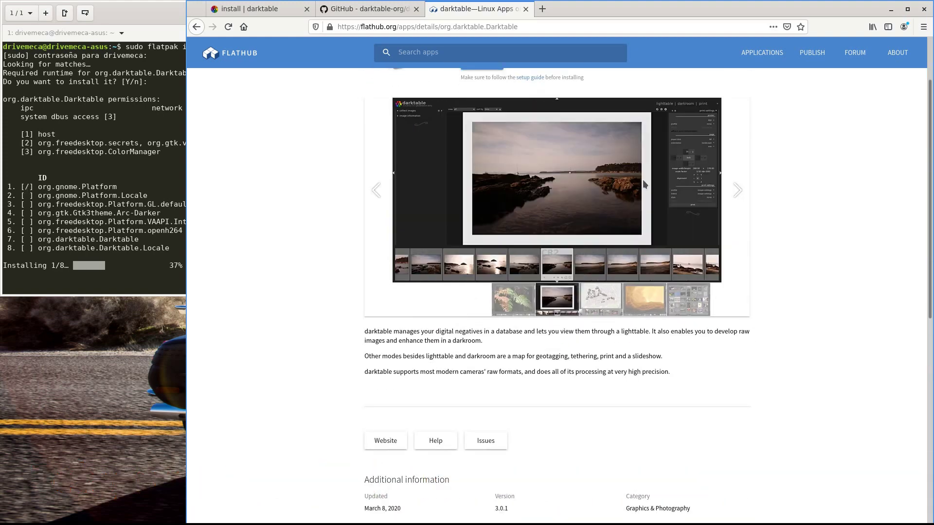
{"action": "left_click", "coordinate": [610, 301]}
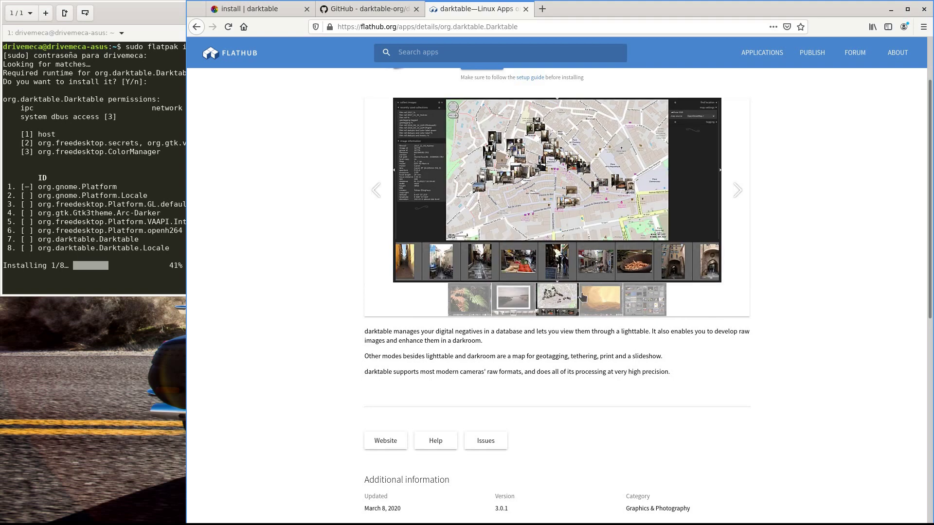
{"action": "left_click", "coordinate": [584, 297]}
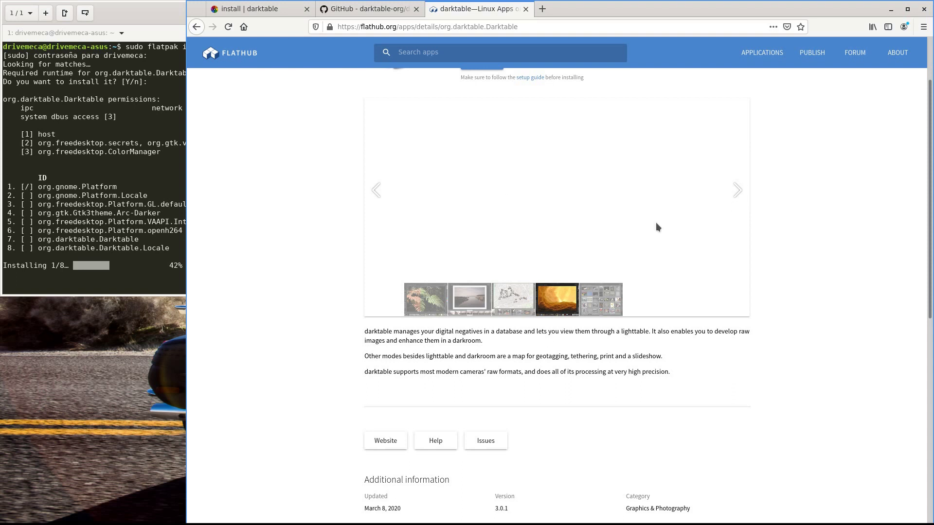
{"action": "left_click", "coordinate": [601, 301]}
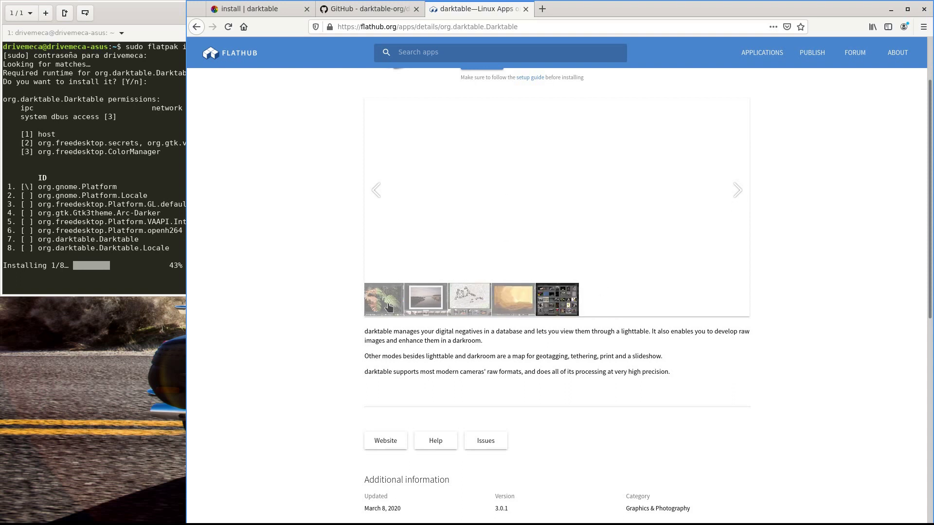
{"action": "left_click", "coordinate": [373, 297]}
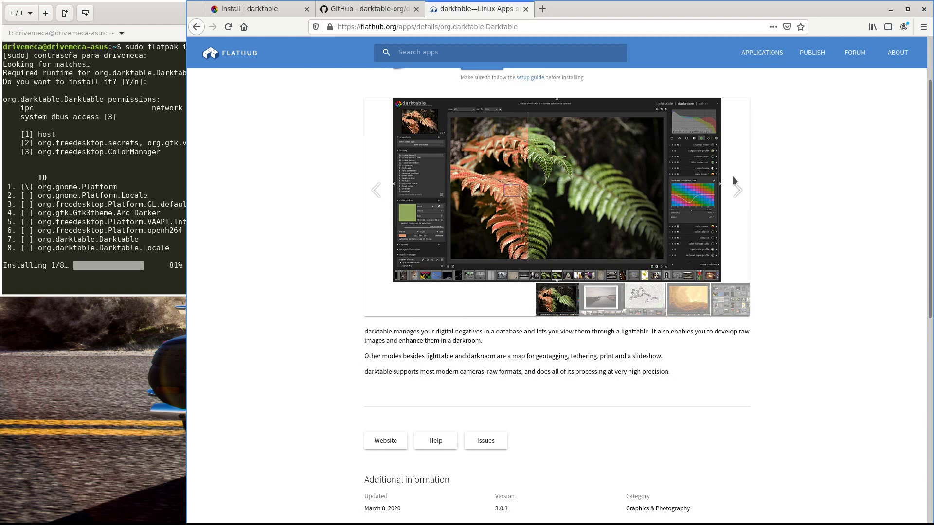
Step: Bring Tilix forward and wait until all eight Flathub packages finish with 'Installation complete.'
{"action": "left_click", "coordinate": [142, 166]}
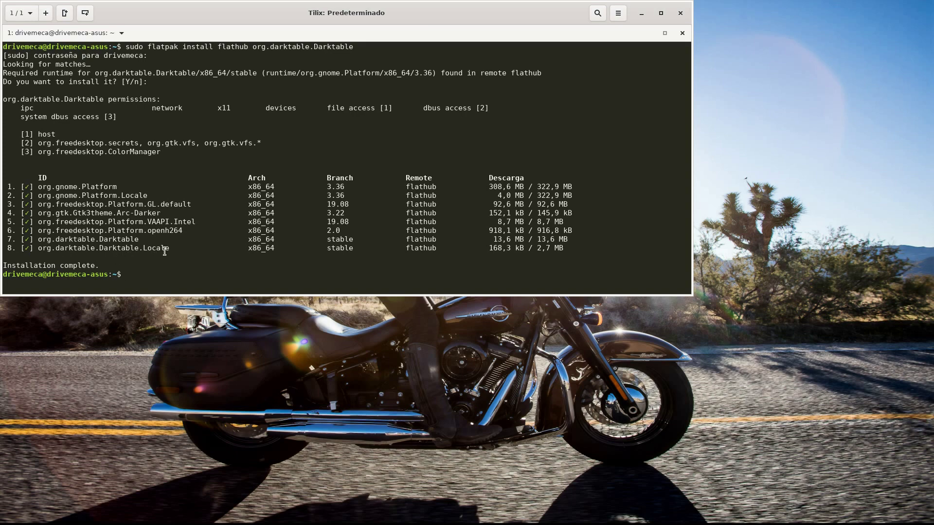
Step: Copy the 'flatpak run org.darktable.Darktable' command from the Flathub page, then minimize Firefox
{"action": "key", "text": "alt+Tab"}
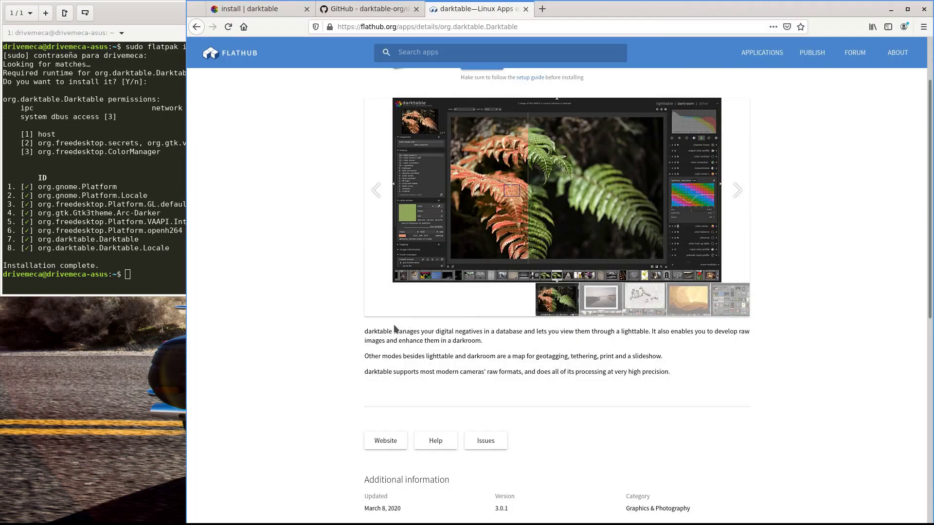
{"action": "scroll", "coordinate": [384, 339], "scroll_direction": "down", "scroll_amount": 8}
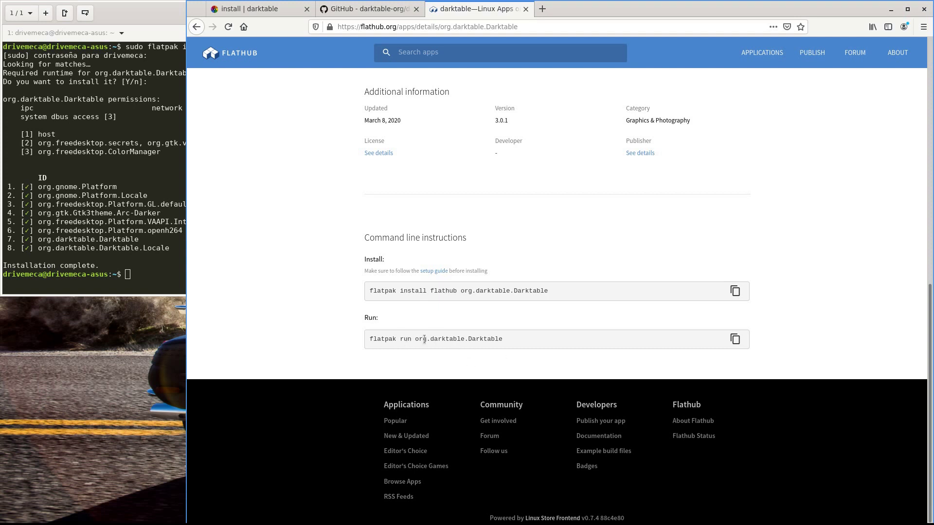
{"action": "left_click", "coordinate": [734, 338]}
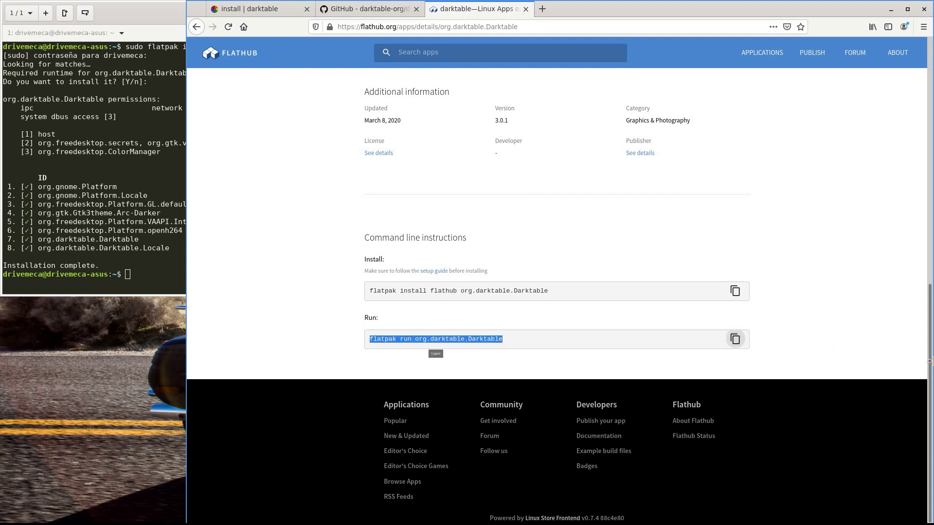
{"action": "left_click", "coordinate": [893, 10]}
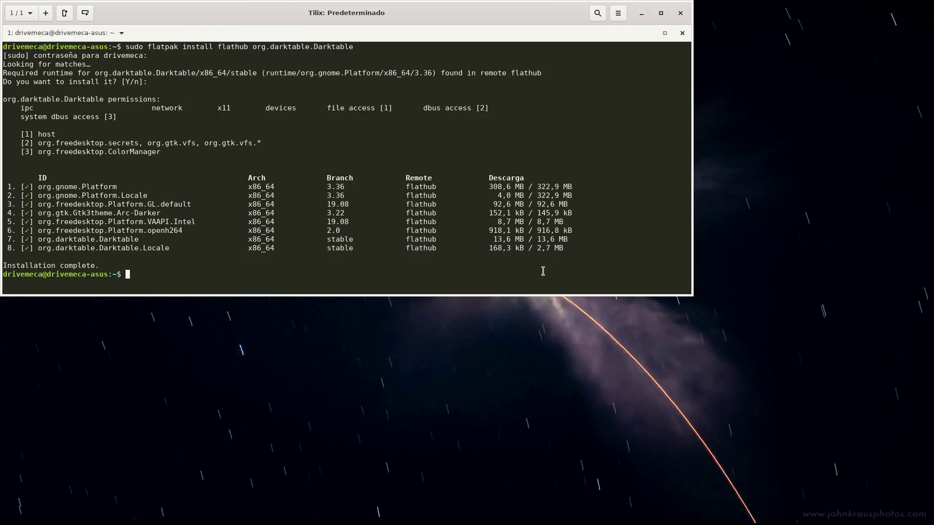
Step: Paste and run 'flatpak run org.darktable.Darktable' in Tilix to launch darktable
{"action": "key", "text": "ctrl+shift+v"}
{"action": "key", "text": "Return"}
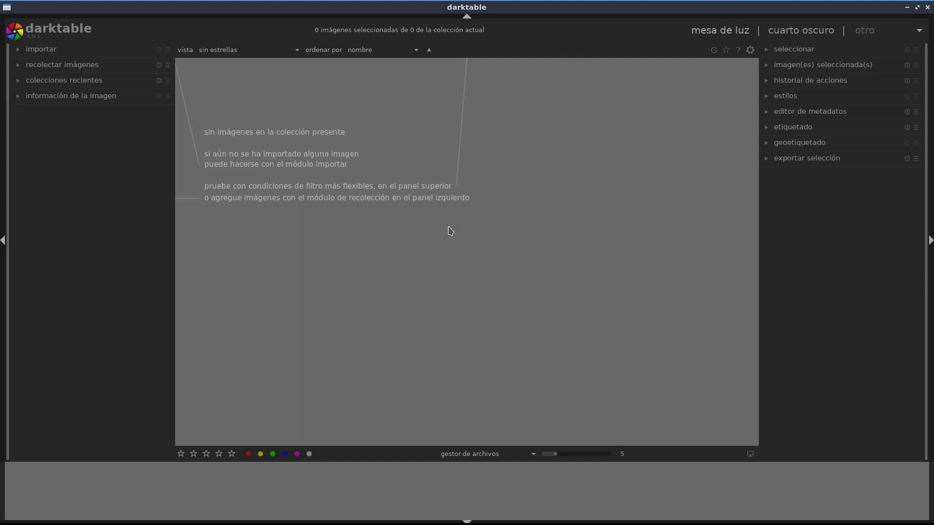
Step: Open darktable's image import dialog and go to the Imágenes folder
{"action": "left_click", "coordinate": [42, 50]}
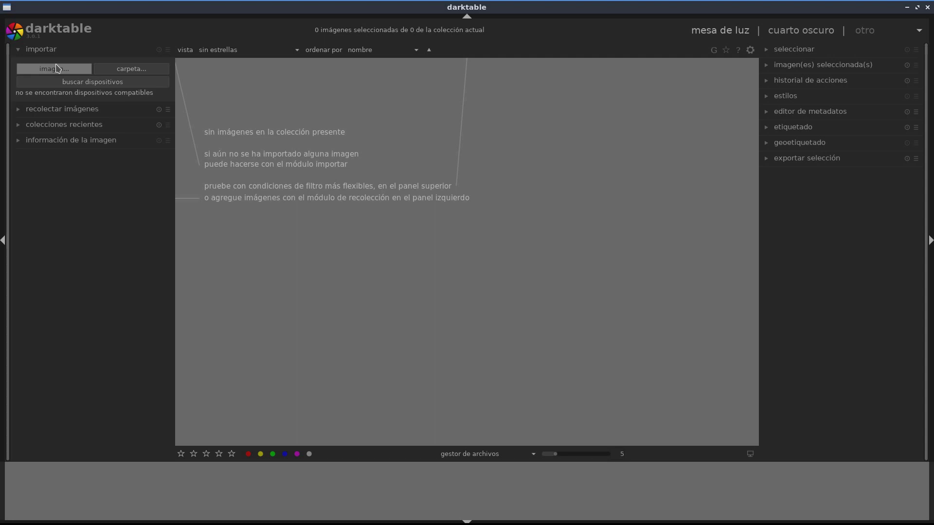
{"action": "left_click", "coordinate": [116, 69]}
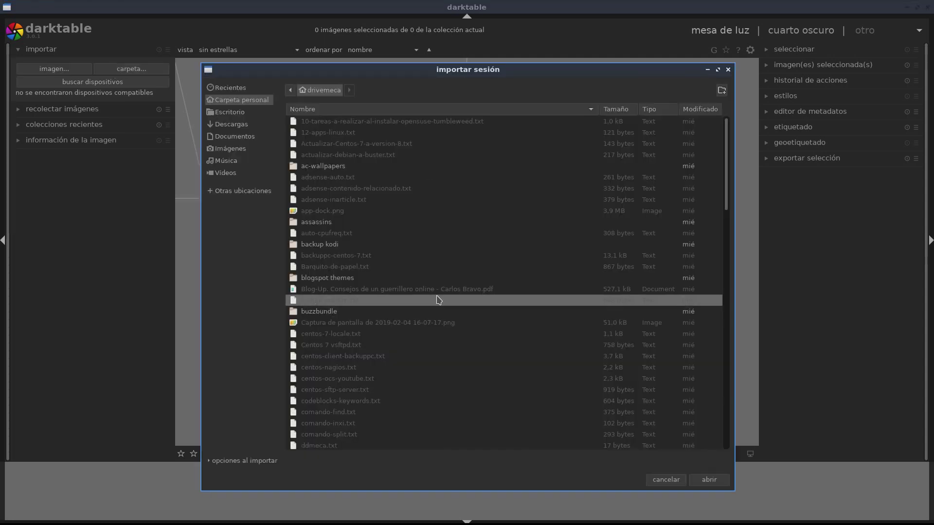
{"action": "left_click", "coordinate": [240, 149]}
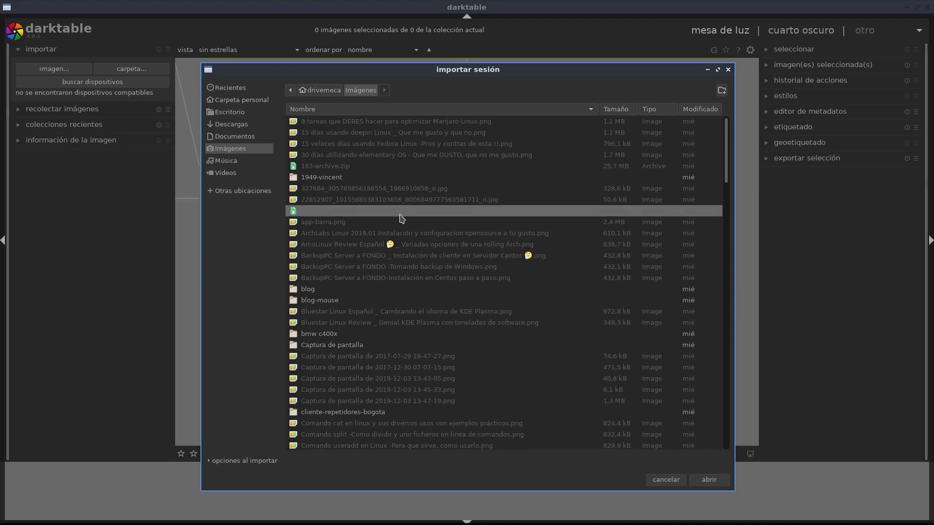
Step: Browse into Imágenes/tony/jpg and select one of the DSC photos listed there
{"action": "scroll", "coordinate": [401, 218], "scroll_direction": "down", "scroll_amount": 3}
{"action": "scroll", "coordinate": [401, 219], "scroll_direction": "down", "scroll_amount": 4}
{"action": "scroll", "coordinate": [401, 218], "scroll_direction": "down", "scroll_amount": 3}
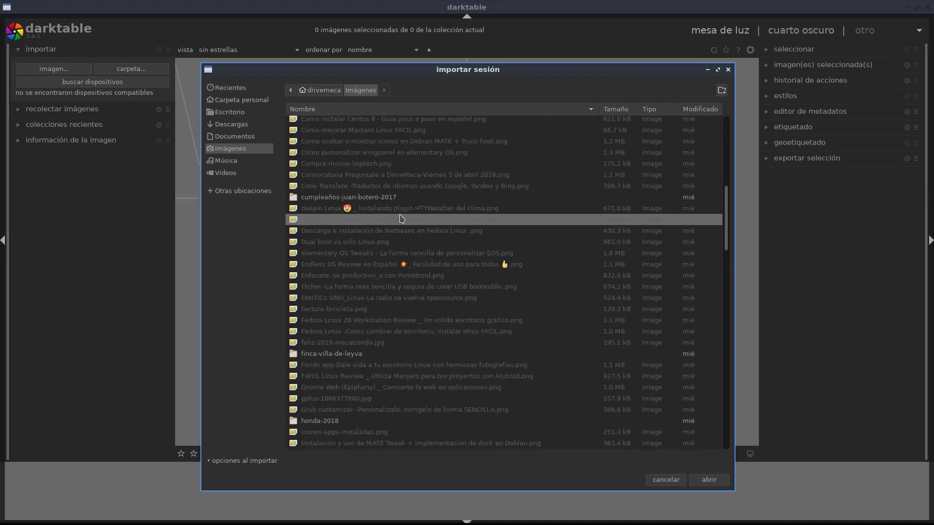
{"action": "scroll", "coordinate": [402, 218], "scroll_direction": "down", "scroll_amount": 6}
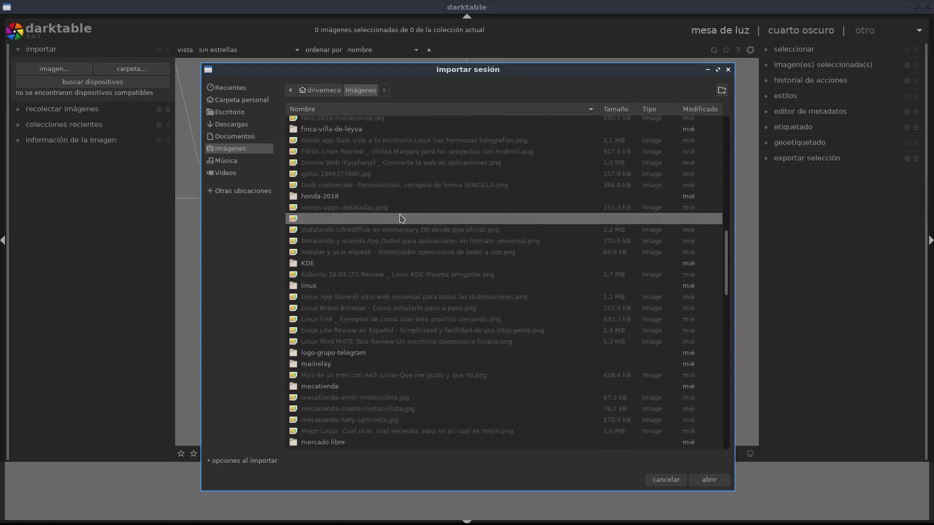
{"action": "scroll", "coordinate": [401, 219], "scroll_direction": "down", "scroll_amount": 10}
{"action": "scroll", "coordinate": [401, 219], "scroll_direction": "down", "scroll_amount": 4}
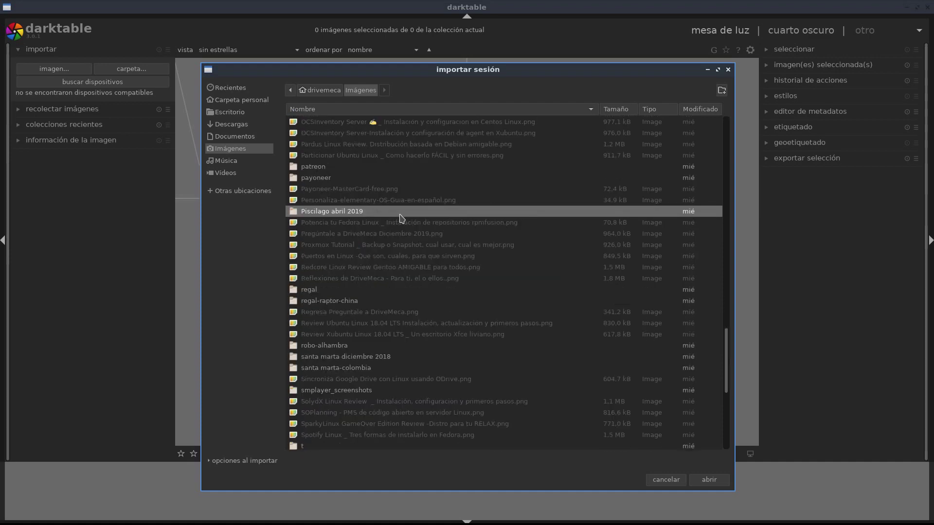
{"action": "scroll", "coordinate": [401, 219], "scroll_direction": "down", "scroll_amount": 3}
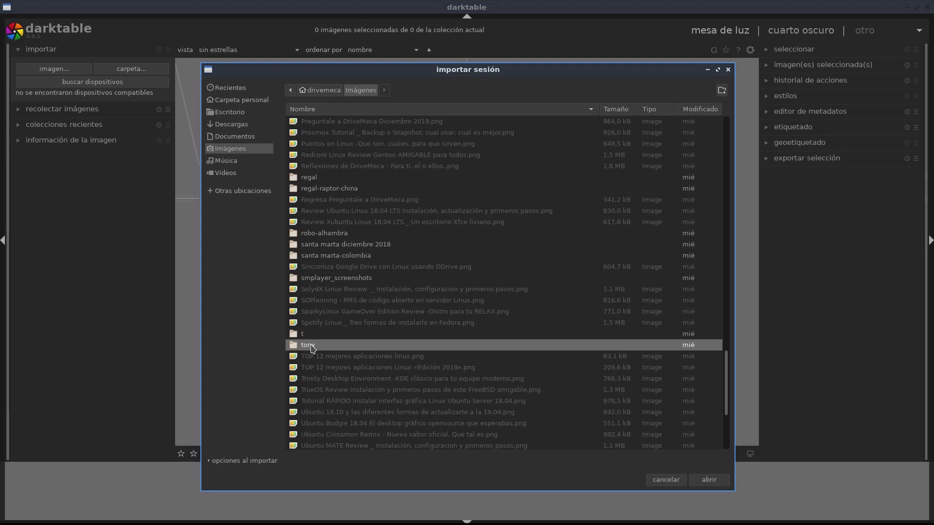
{"action": "double_click", "coordinate": [311, 347]}
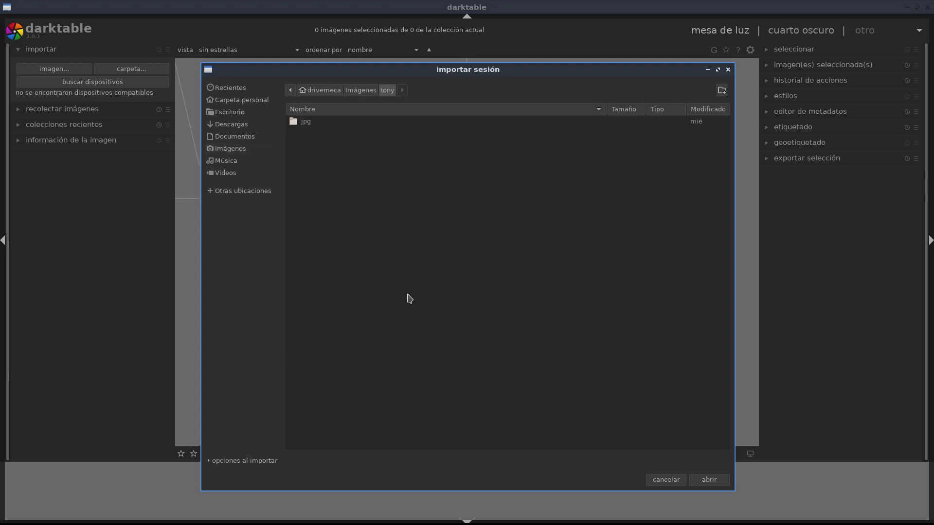
{"action": "left_click", "coordinate": [296, 124]}
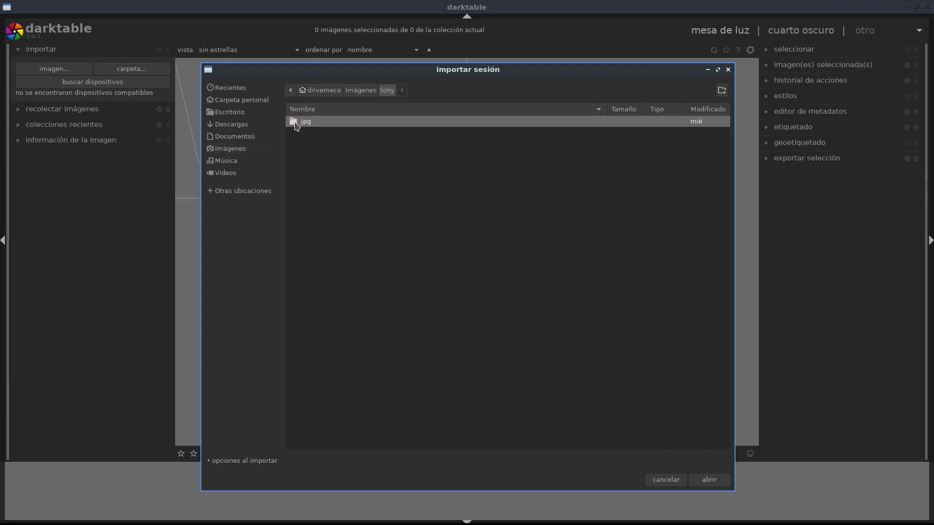
{"action": "double_click", "coordinate": [297, 123]}
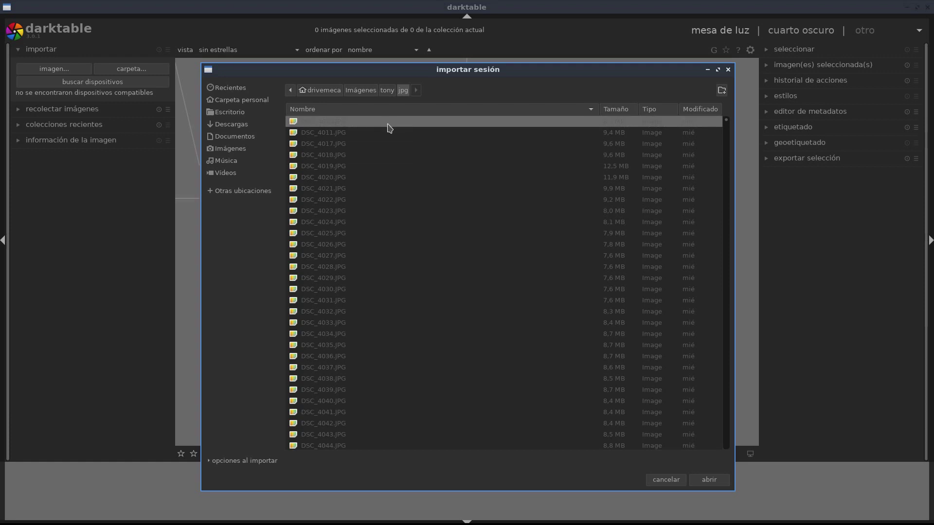
{"action": "left_click", "coordinate": [419, 212]}
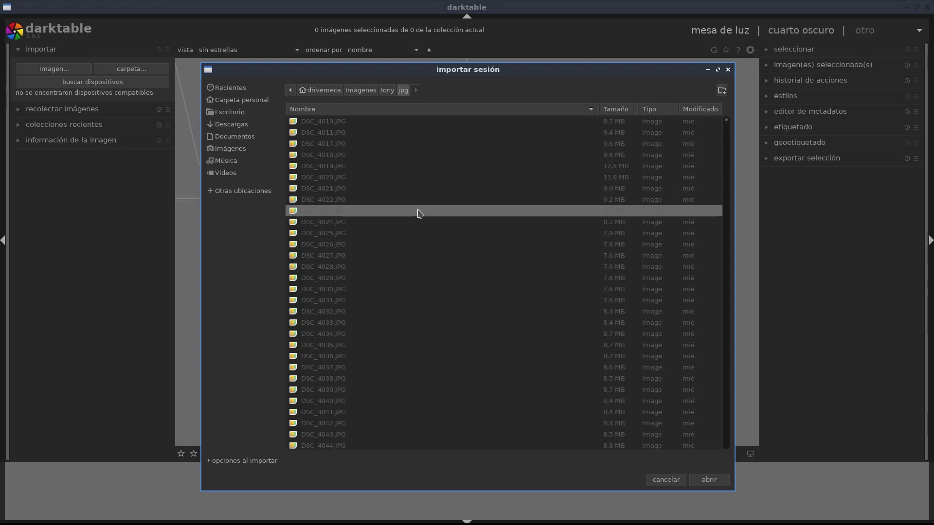
Step: Import the jpg folder's 1872 photos and open DSC_4021.JPG, the morning-glory photo, in the darkroom
{"action": "left_click", "coordinate": [711, 485]}
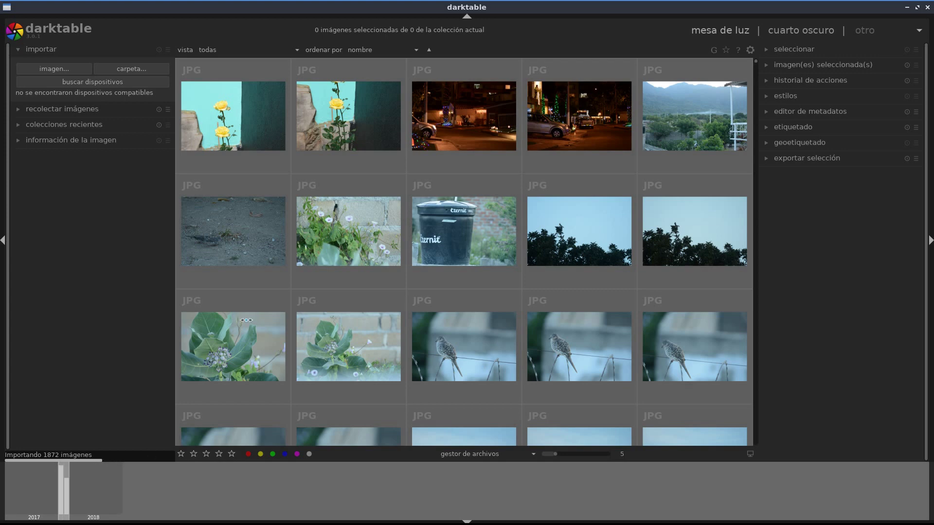
{"action": "mouse_move", "coordinate": [348, 230]}
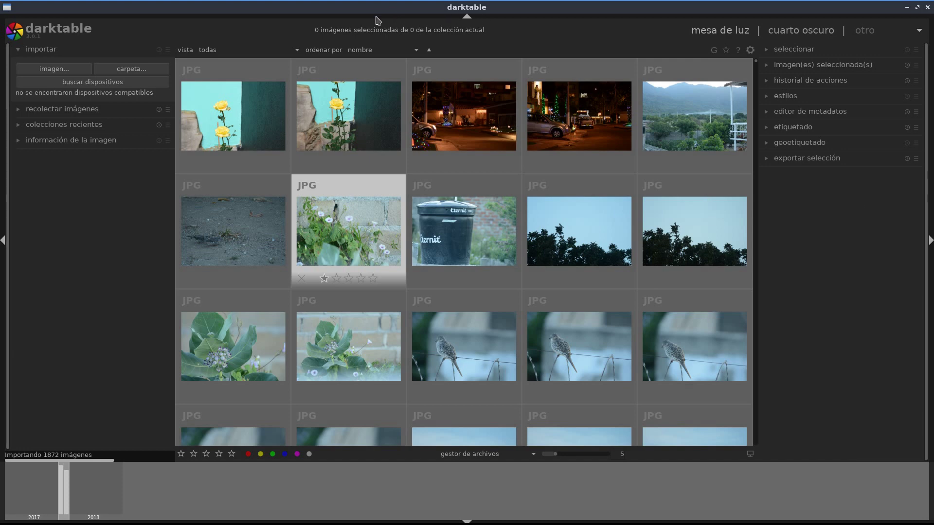
{"action": "key", "text": "d"}
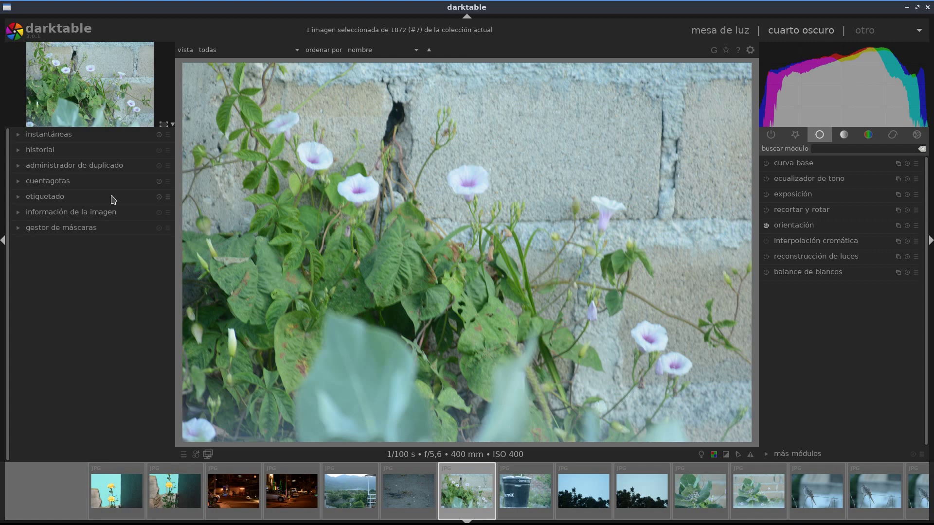
{"action": "left_click", "coordinate": [208, 53]}
{"action": "left_click", "coordinate": [208, 52]}
{"action": "left_click", "coordinate": [467, 17]}
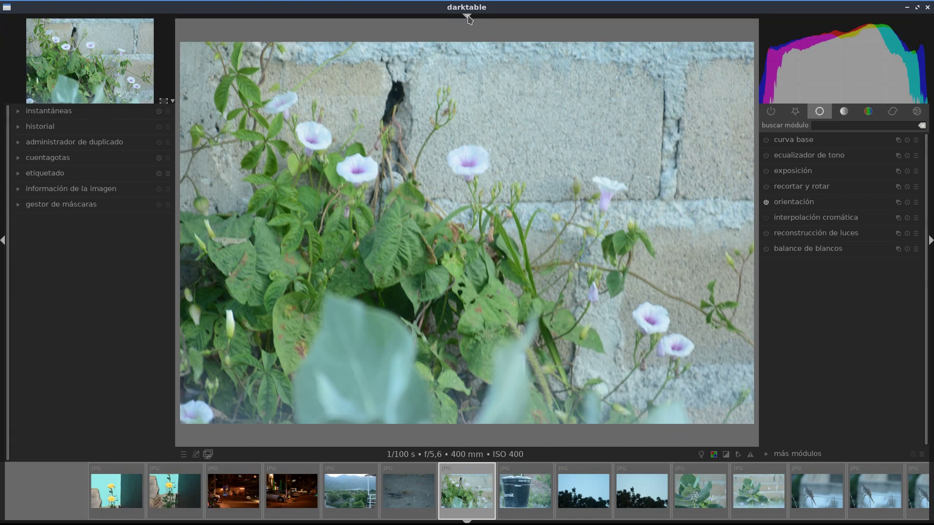
{"action": "left_click", "coordinate": [467, 17]}
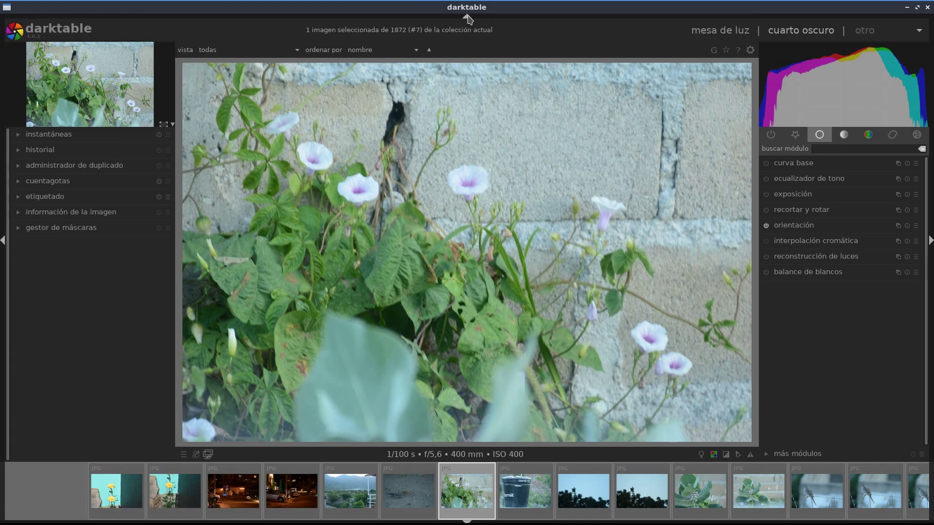
Step: Show the flower photo as a slideshow, view its Nikon D7100 image information, then return to the lighttable
{"action": "left_click", "coordinate": [921, 36]}
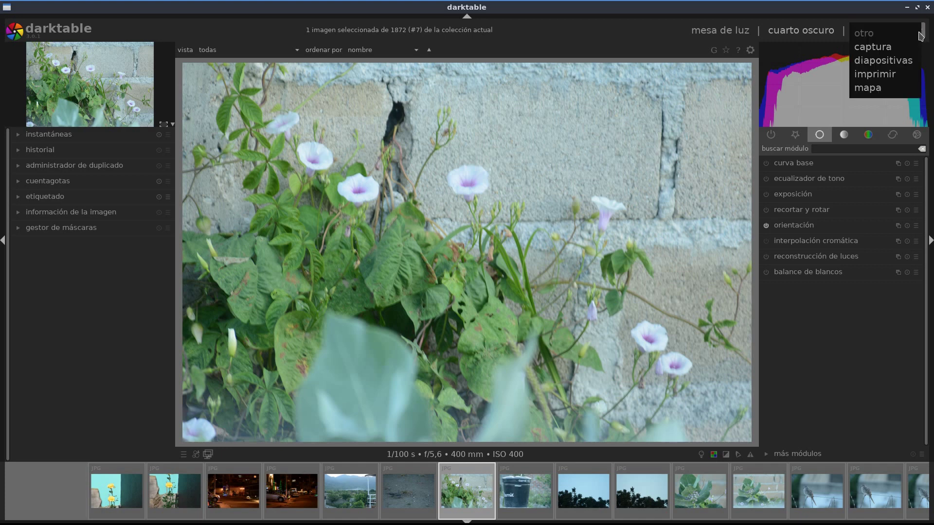
{"action": "left_click", "coordinate": [907, 61]}
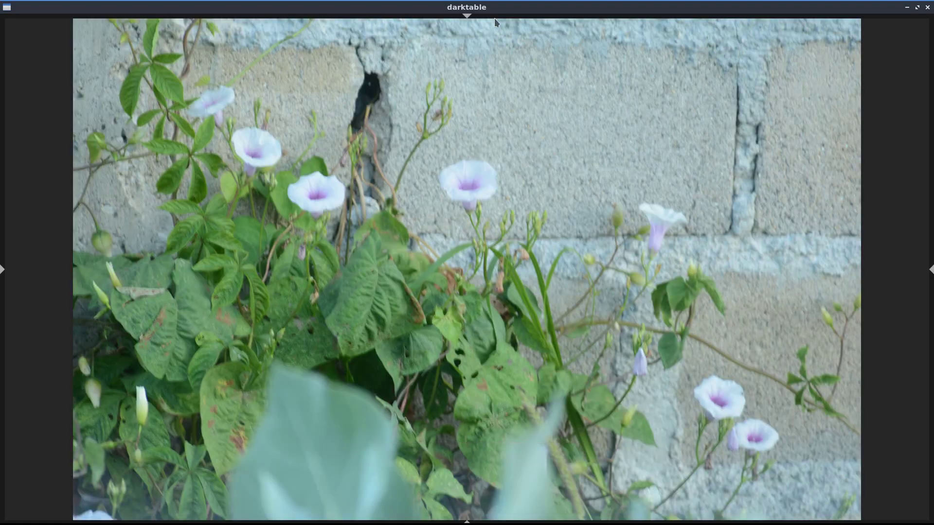
{"action": "left_click", "coordinate": [466, 16]}
{"action": "left_click", "coordinate": [466, 17]}
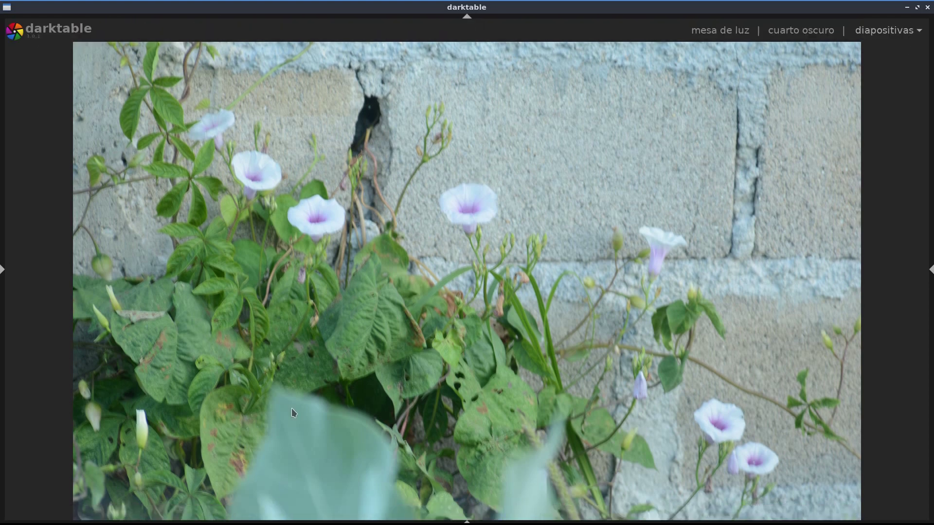
{"action": "left_click", "coordinate": [4, 272]}
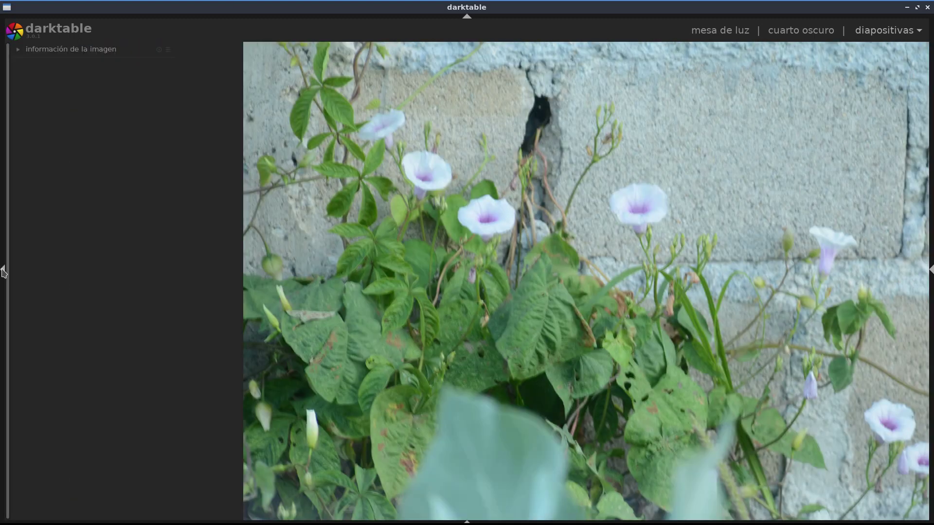
{"action": "left_click", "coordinate": [73, 49]}
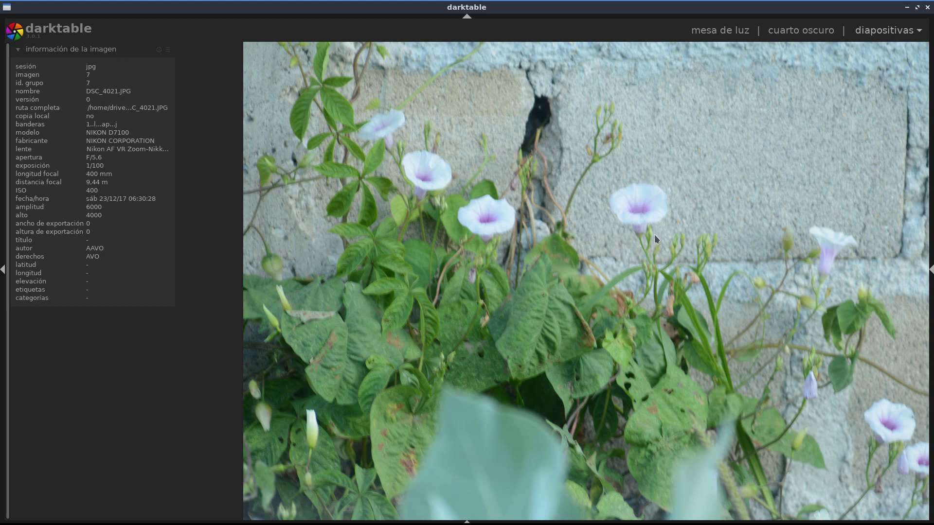
{"action": "left_click", "coordinate": [716, 32]}
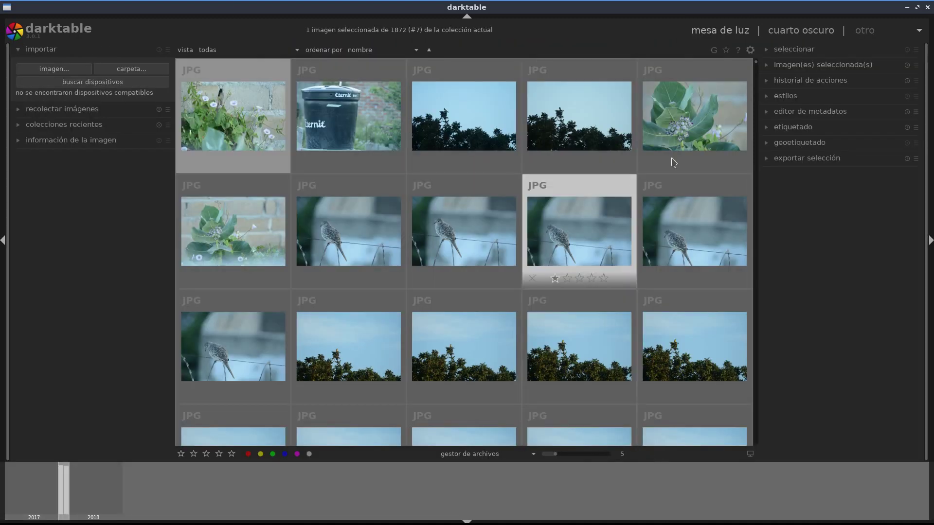
Step: Open image #14, the dove perched on a wire, in the darkroom
{"action": "key", "text": "Right"}
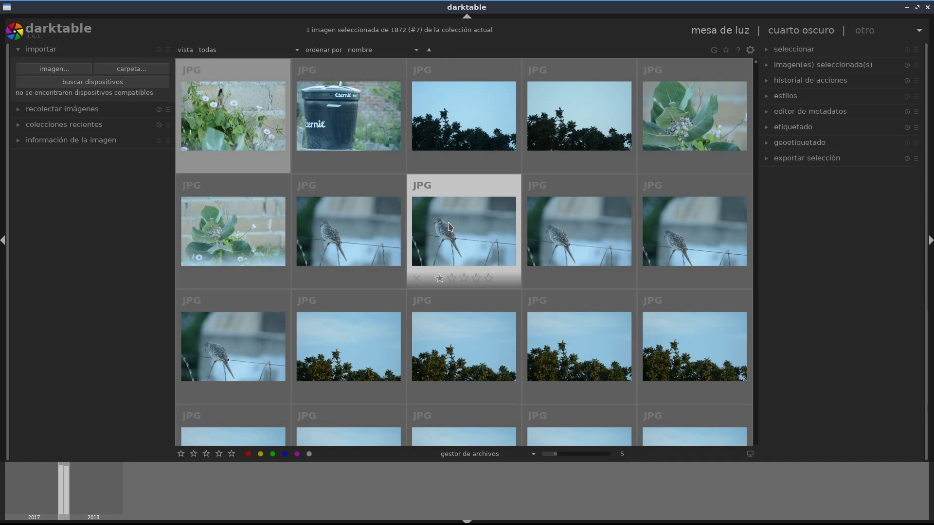
{"action": "left_click", "coordinate": [450, 227]}
{"action": "double_click", "coordinate": [450, 227]}
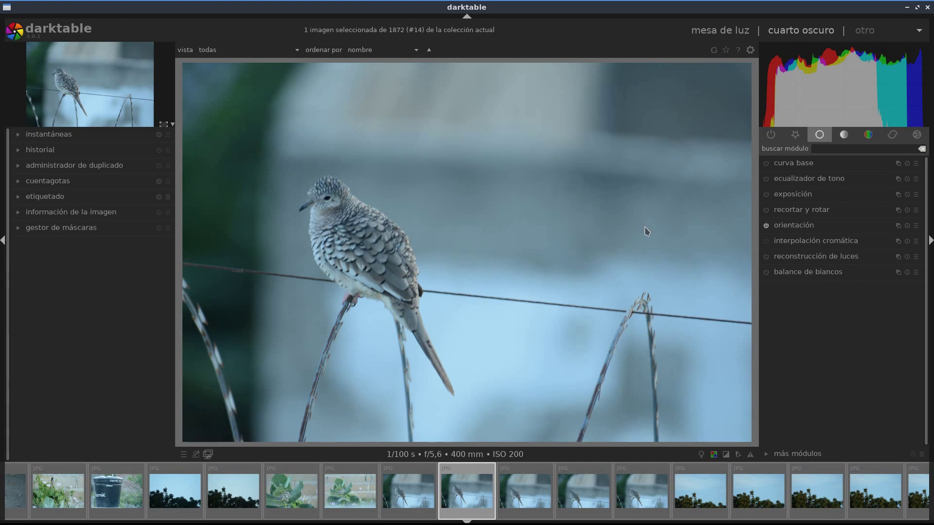
Step: Rotate the dove photo 90° counterclockwise four times in the orientation module, returning it upright
{"action": "left_click", "coordinate": [782, 229]}
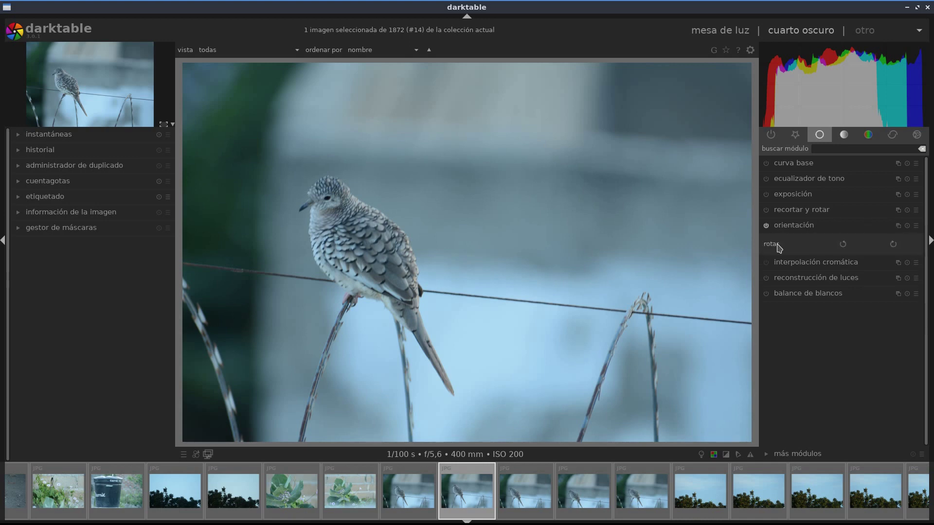
{"action": "left_click", "coordinate": [843, 244]}
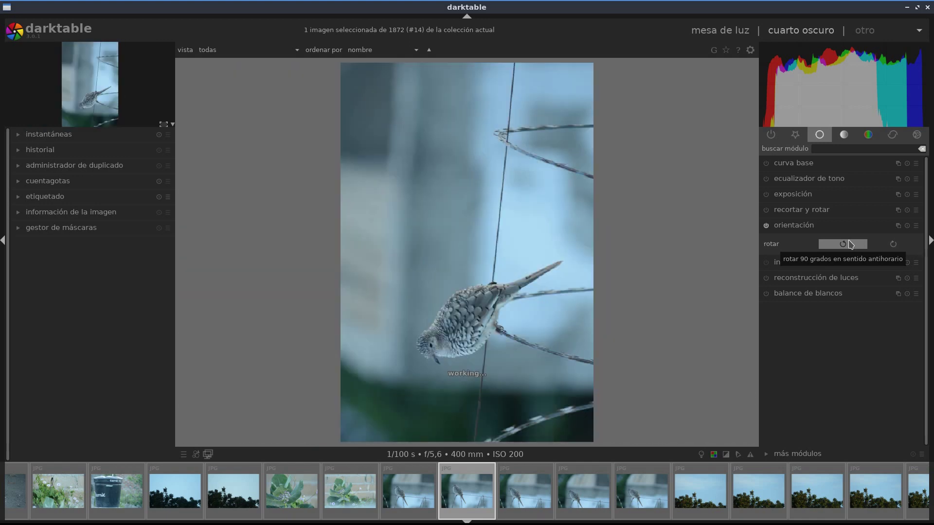
{"action": "left_click", "coordinate": [843, 244]}
{"action": "left_click", "coordinate": [849, 243]}
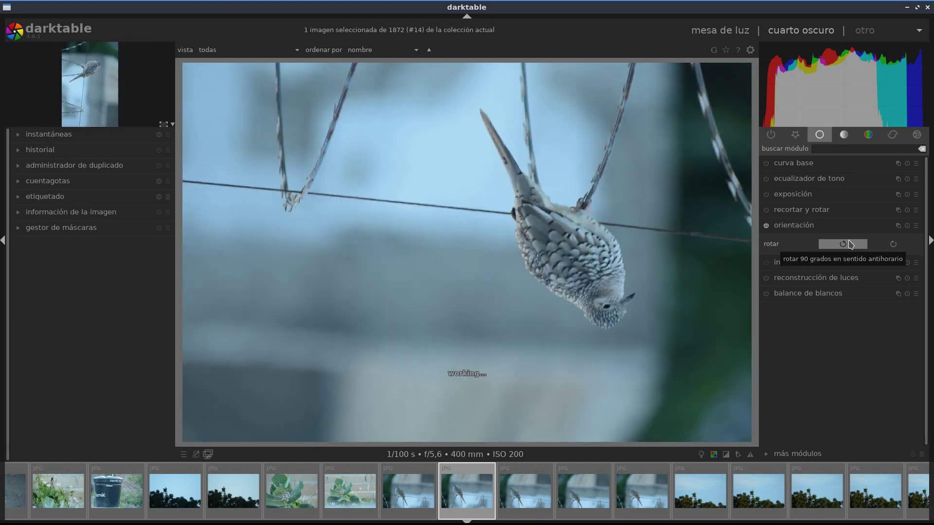
{"action": "left_click", "coordinate": [849, 245]}
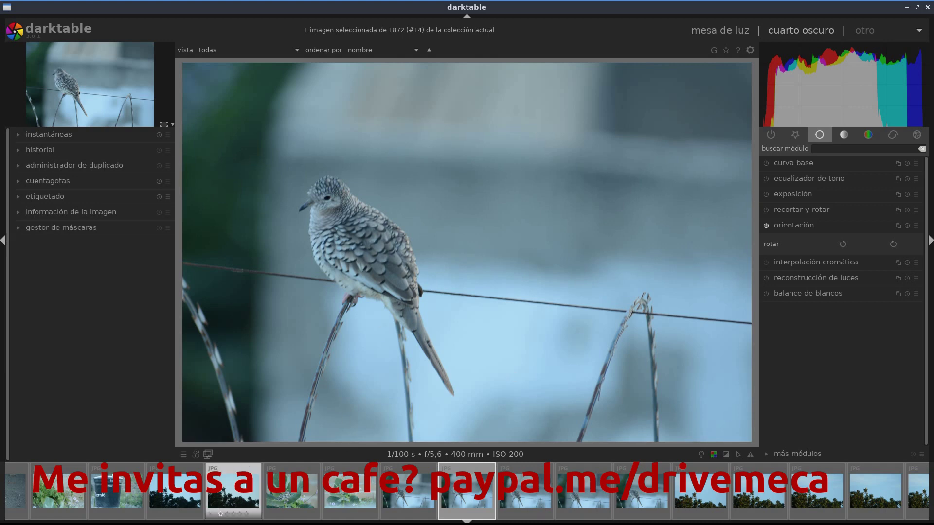
{"action": "mouse_move", "coordinate": [350, 490]}
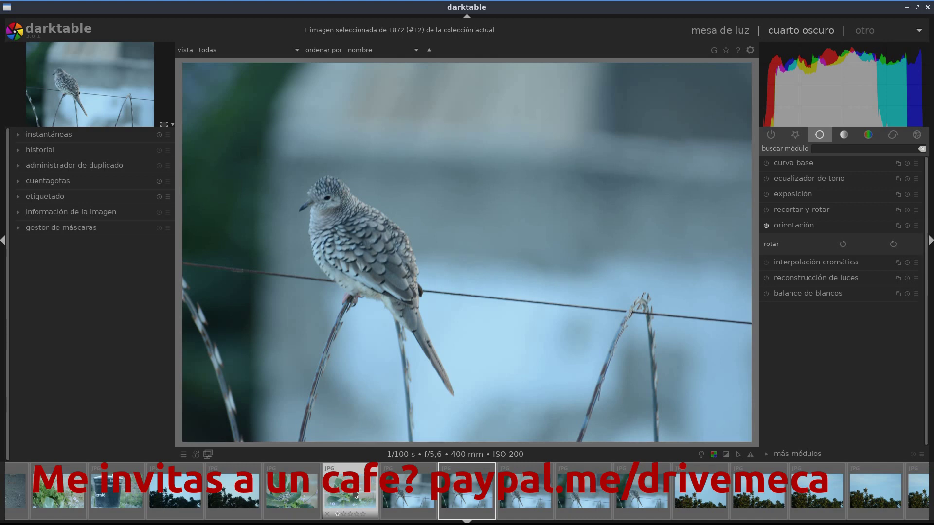
Step: Switch the darkroom to DSC_4026.JPG, the leafy plant with small purple flowers, from the filmstrip
{"action": "left_click", "coordinate": [355, 495]}
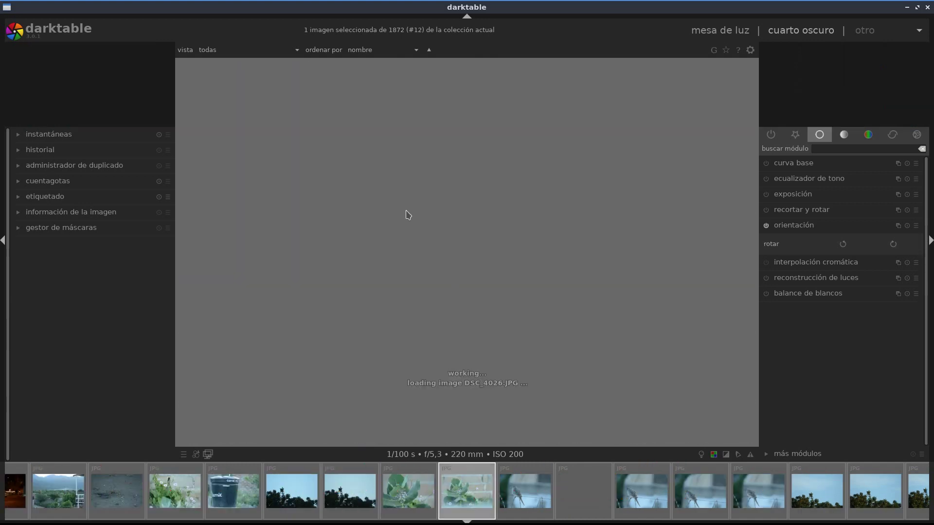